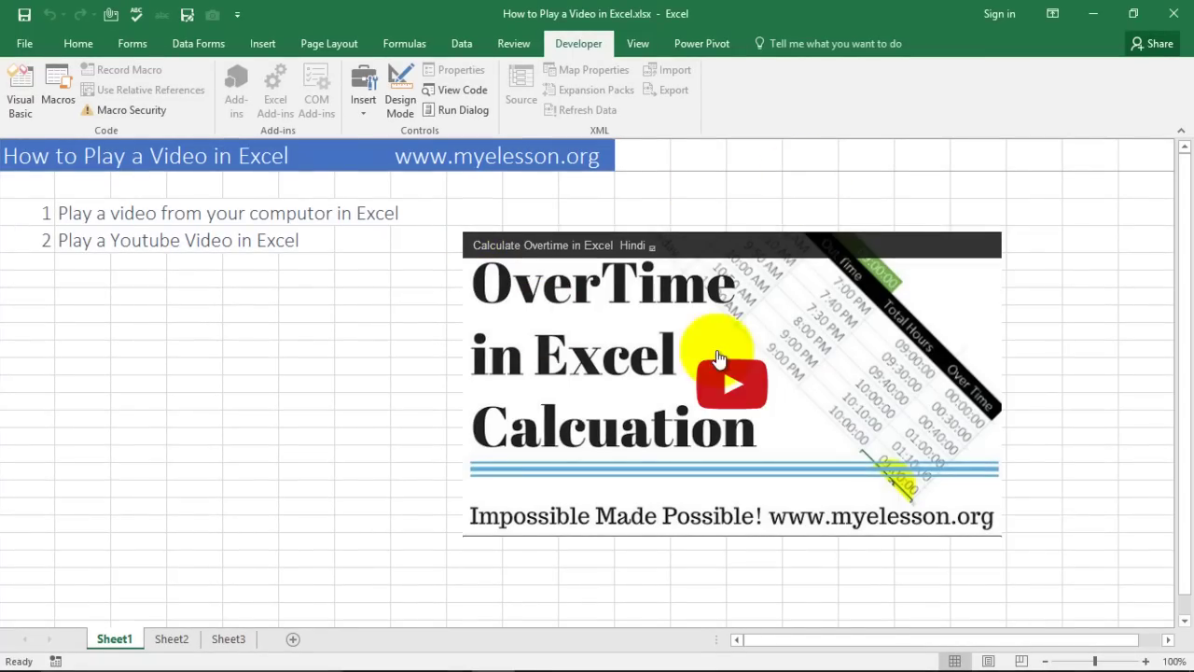
- Play the Sheet1 YouTube overtime video, pause it at 0:15, and switch to Sheet2
click(730, 383)
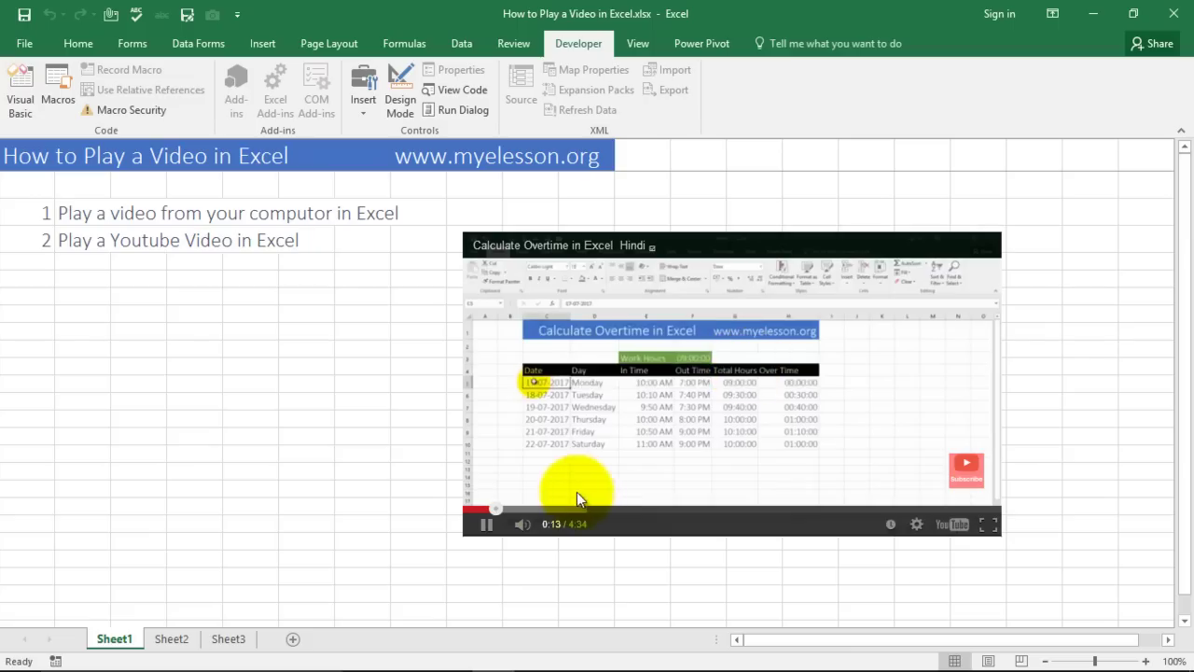
click(486, 528)
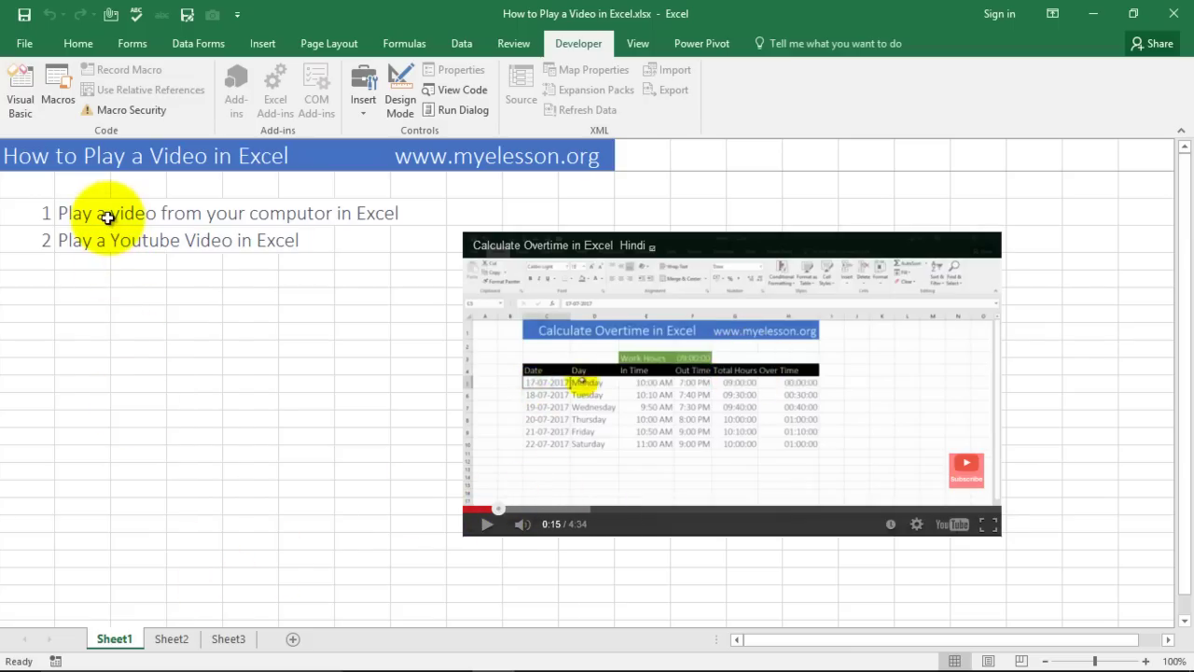
click(343, 213)
click(68, 245)
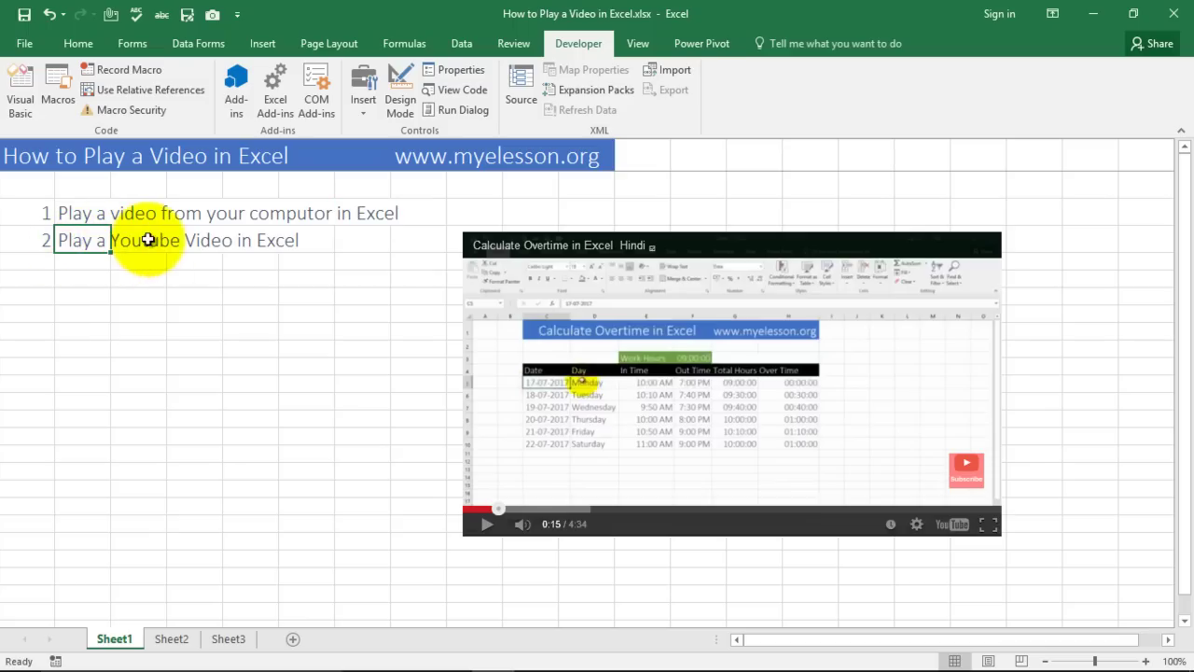
click(171, 639)
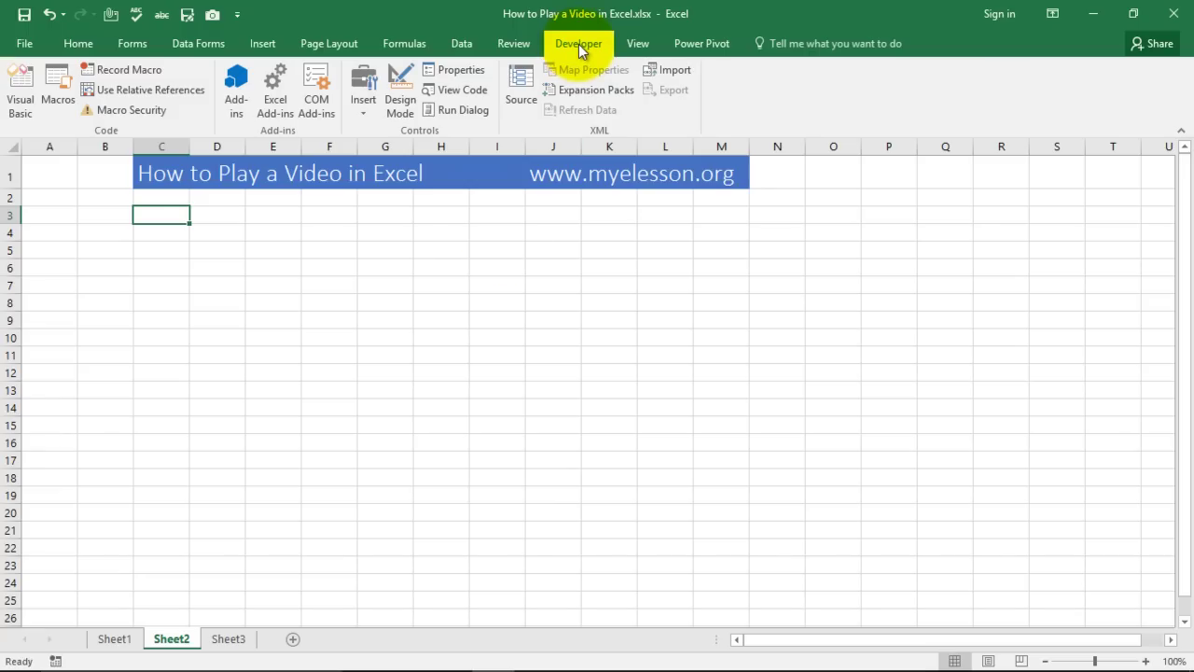
- Set Customize Ribbon's command list to All Commands in Excel Options, then view the Developer tab
click(25, 43)
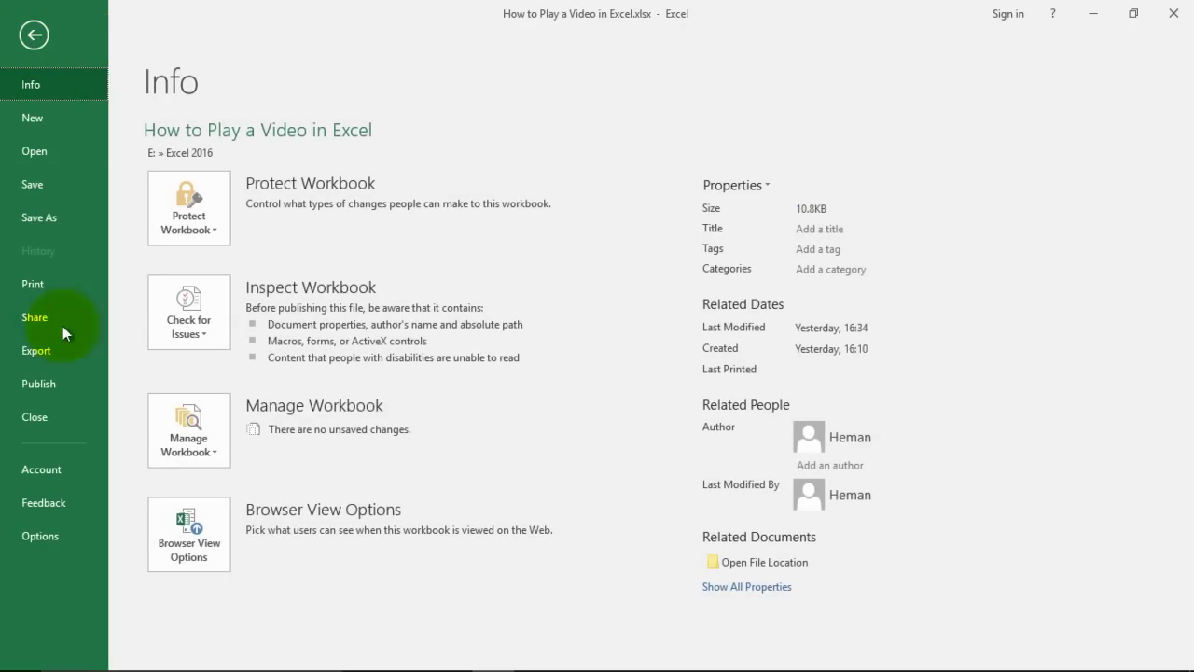
click(28, 534)
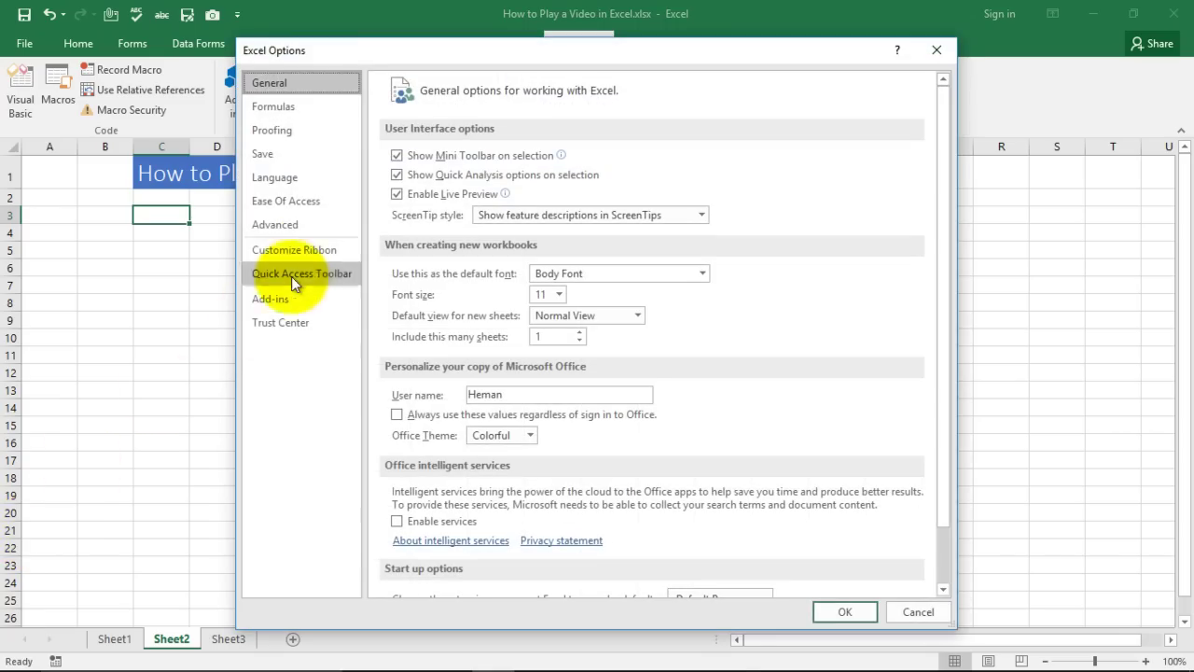
click(304, 254)
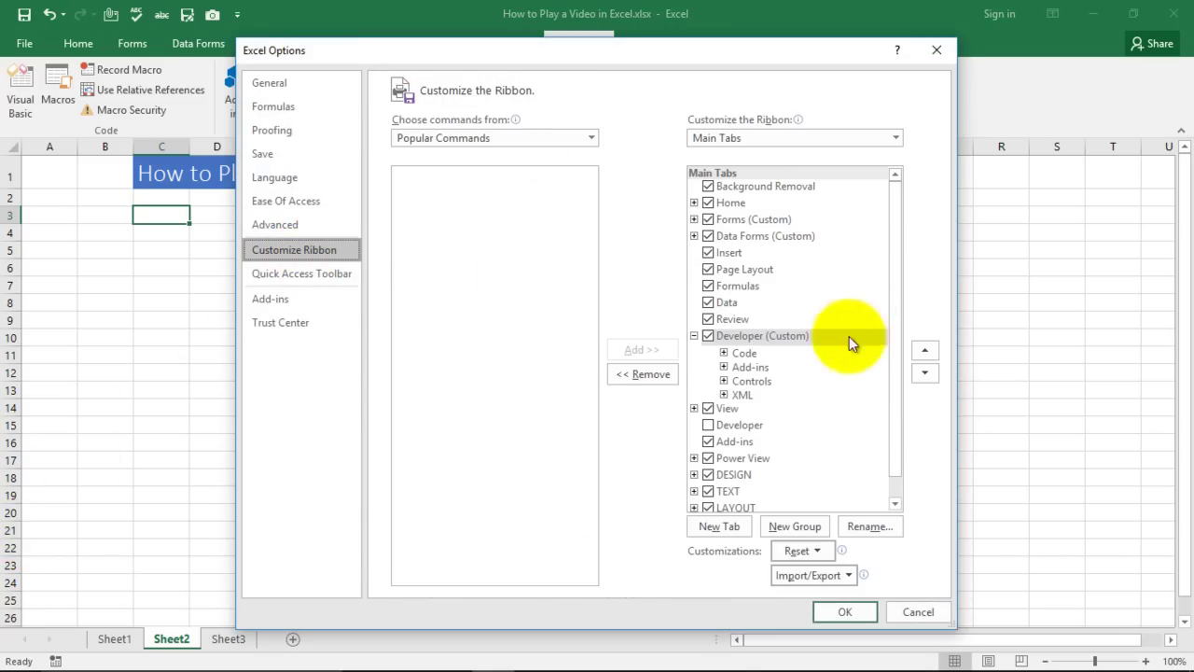
click(590, 137)
click(473, 160)
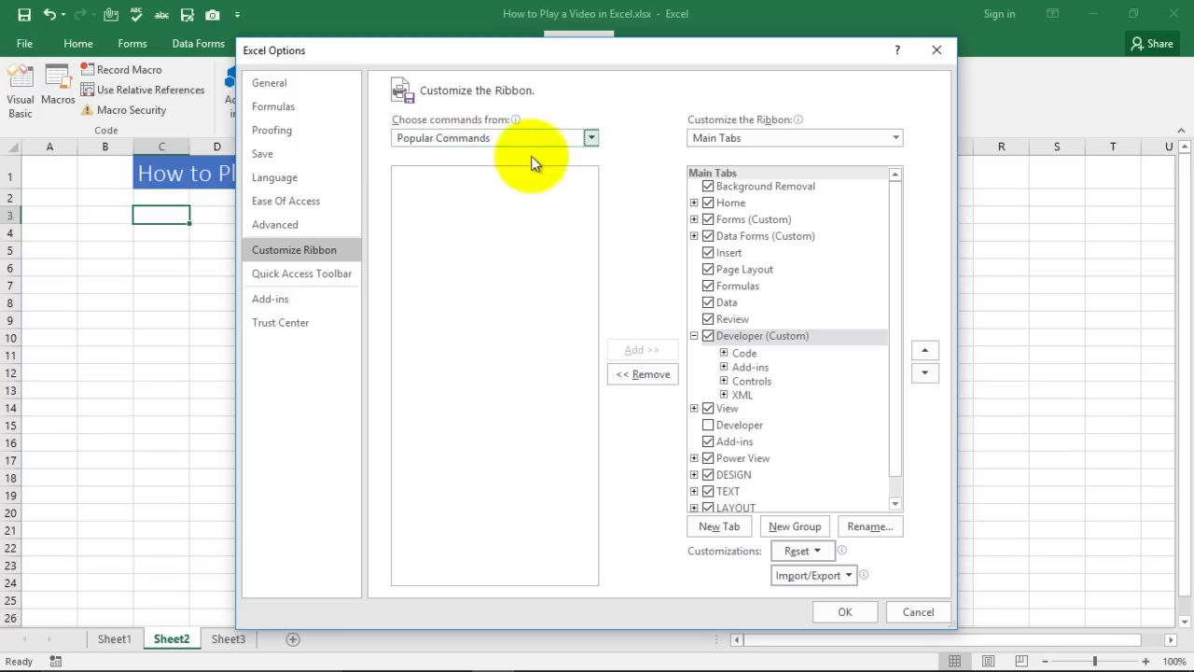
click(592, 137)
click(480, 189)
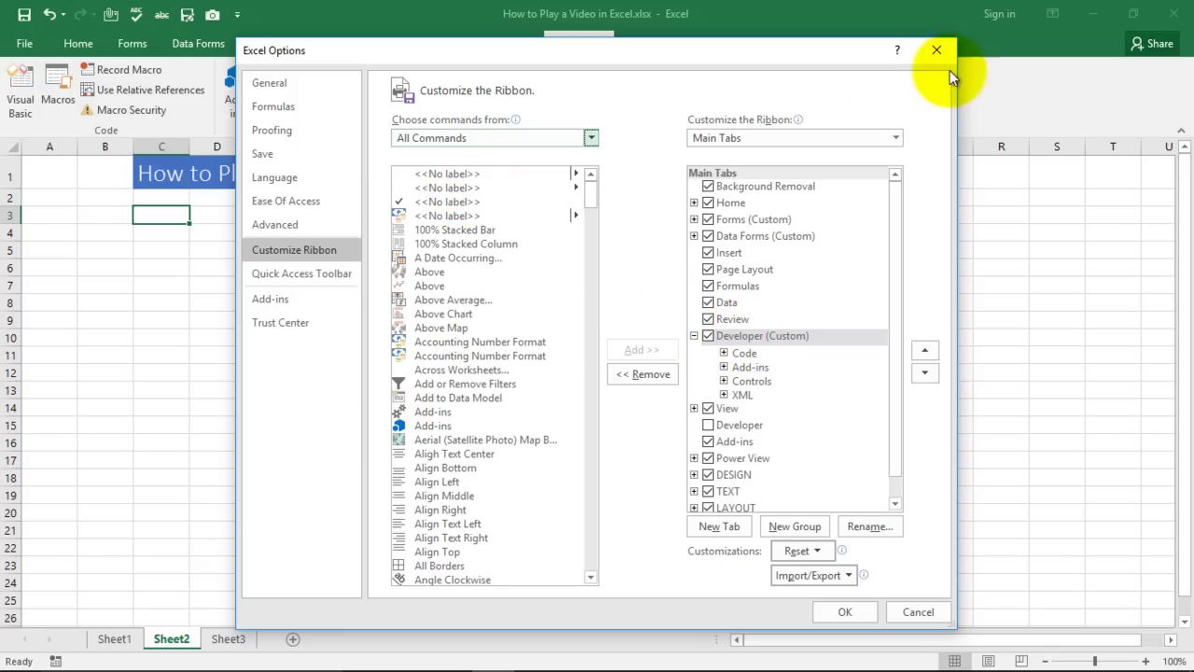
click(937, 51)
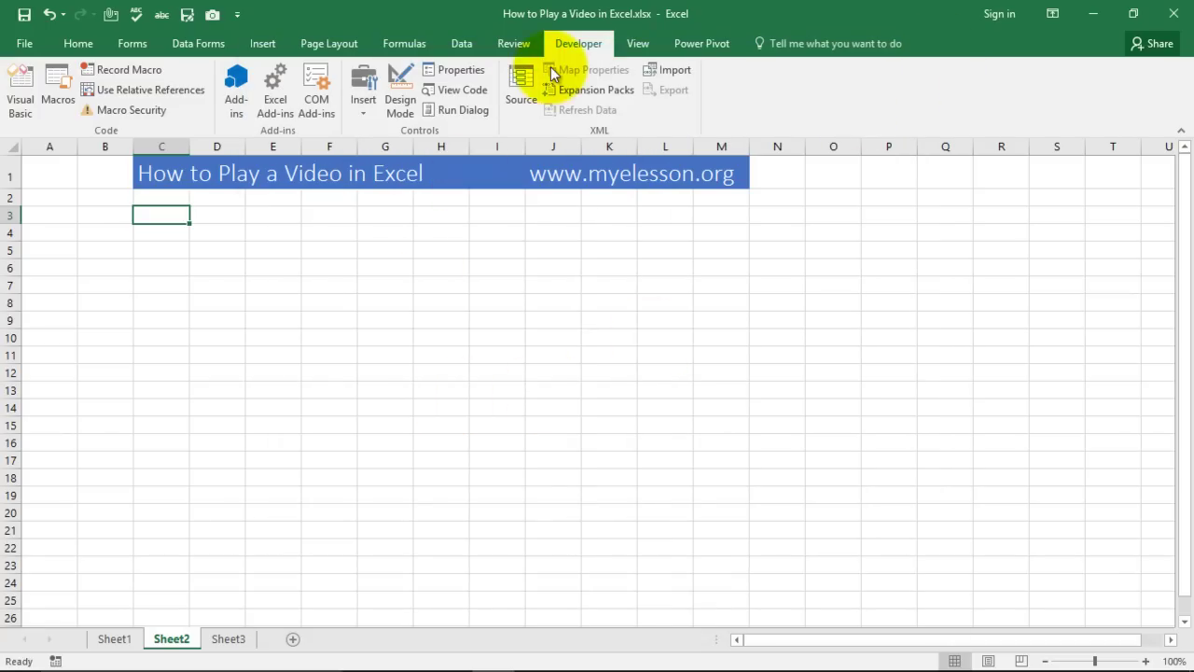
click(579, 43)
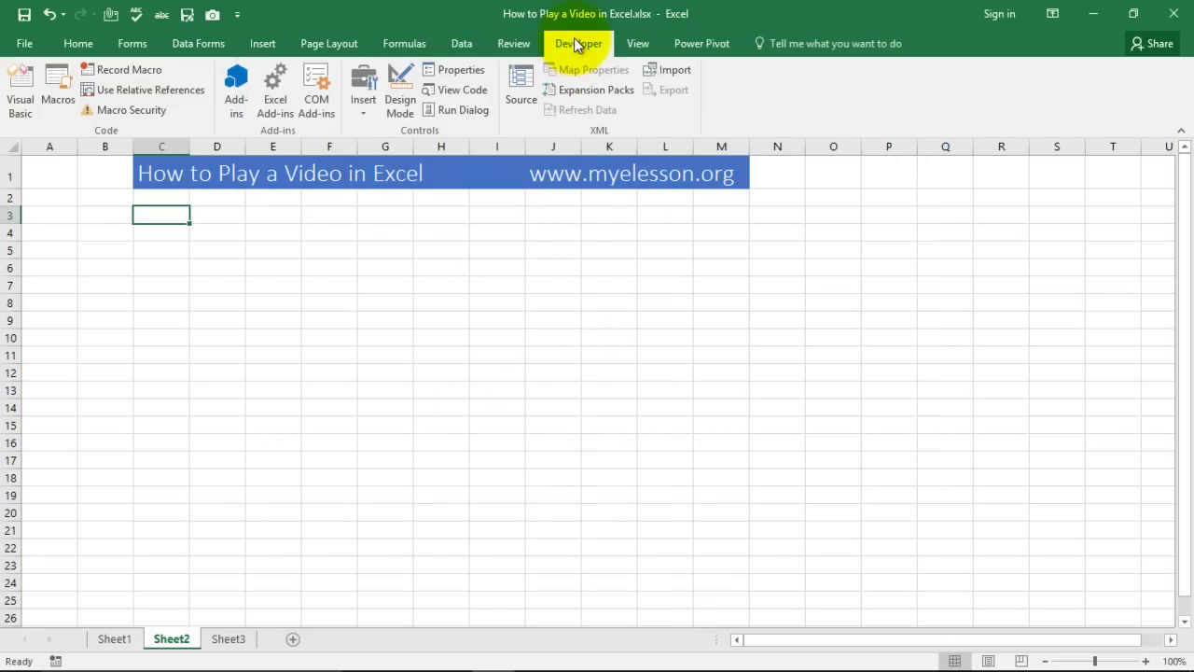
- Recheck the Customize Ribbon settings in Excel Options to confirm Developer is enabled
click(27, 47)
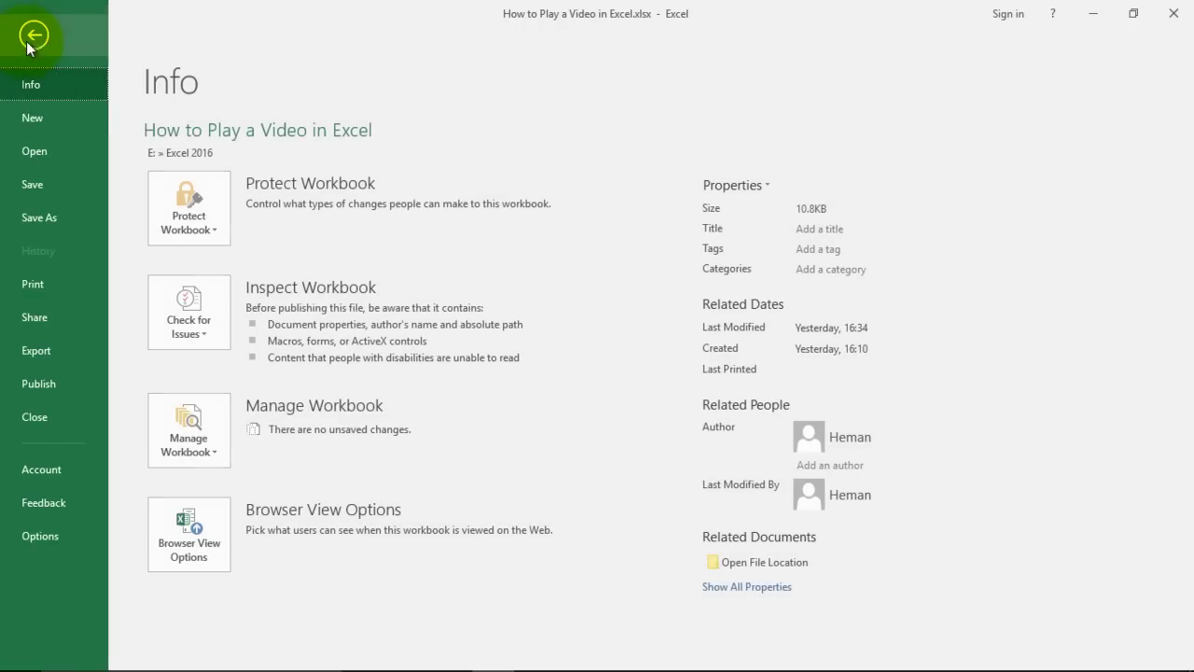
click(30, 533)
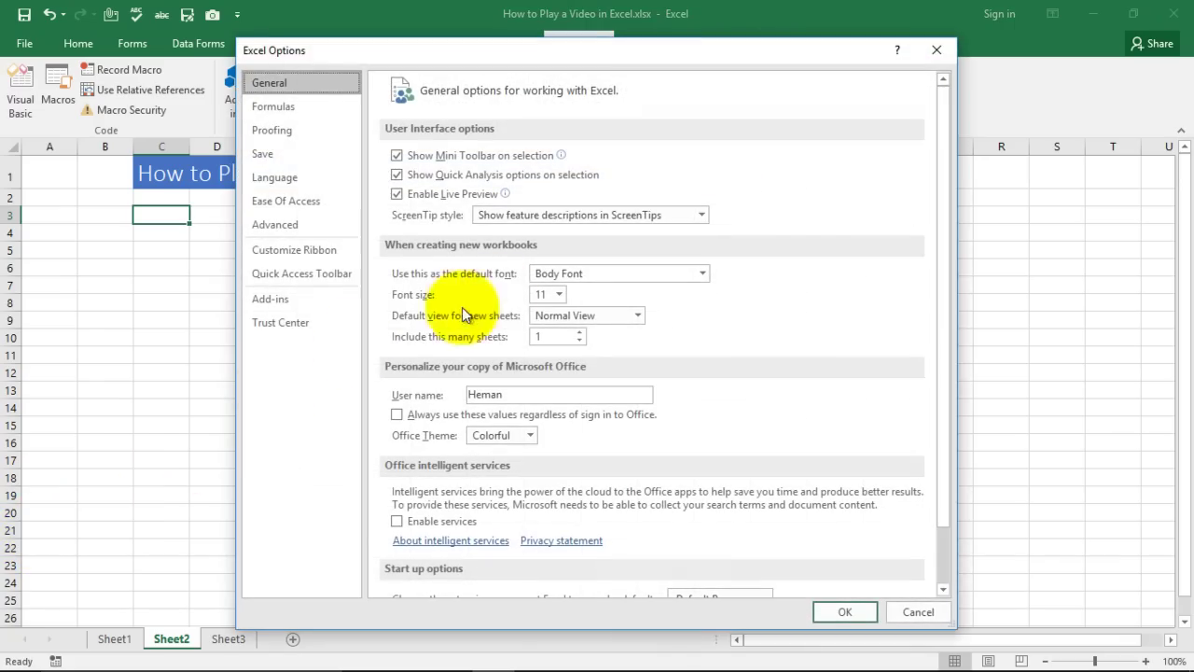
click(298, 250)
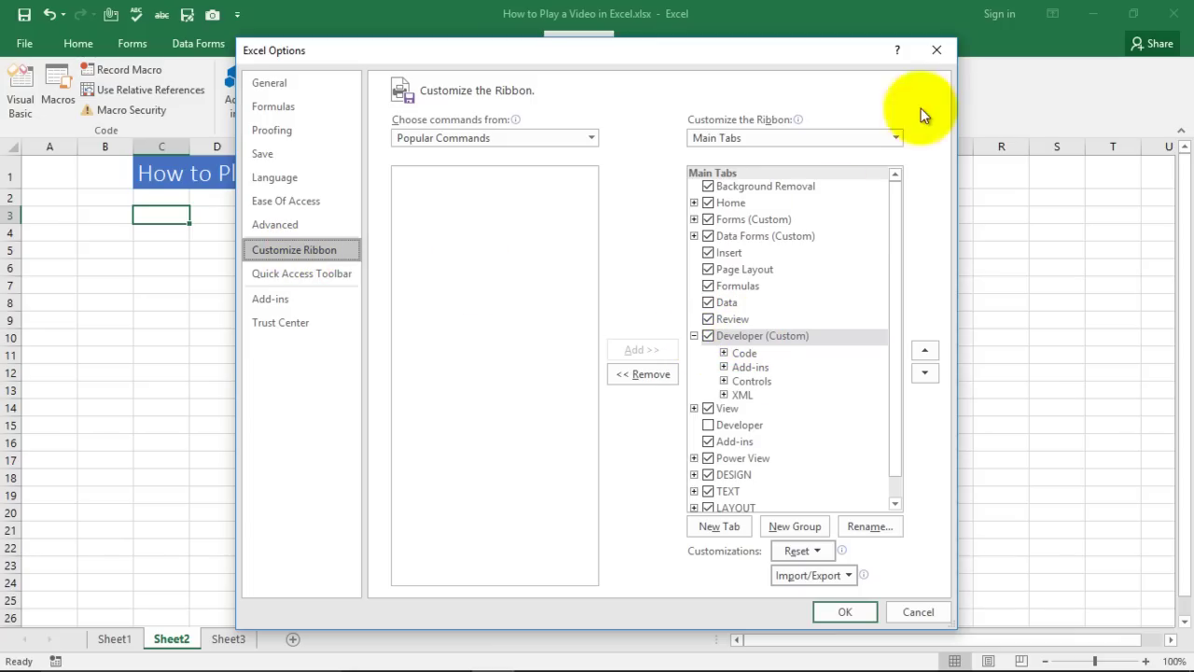
click(938, 53)
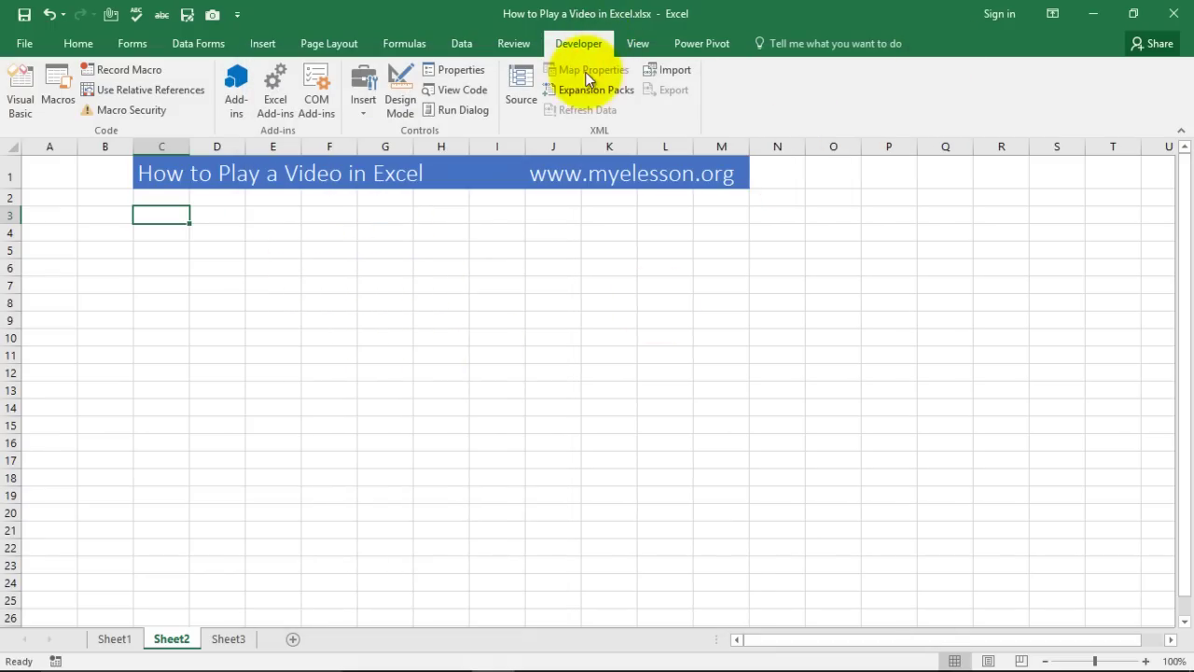
- Insert a Windows Media Player control from More Controls, drawn across roughly rows 3–25 below the title
click(368, 115)
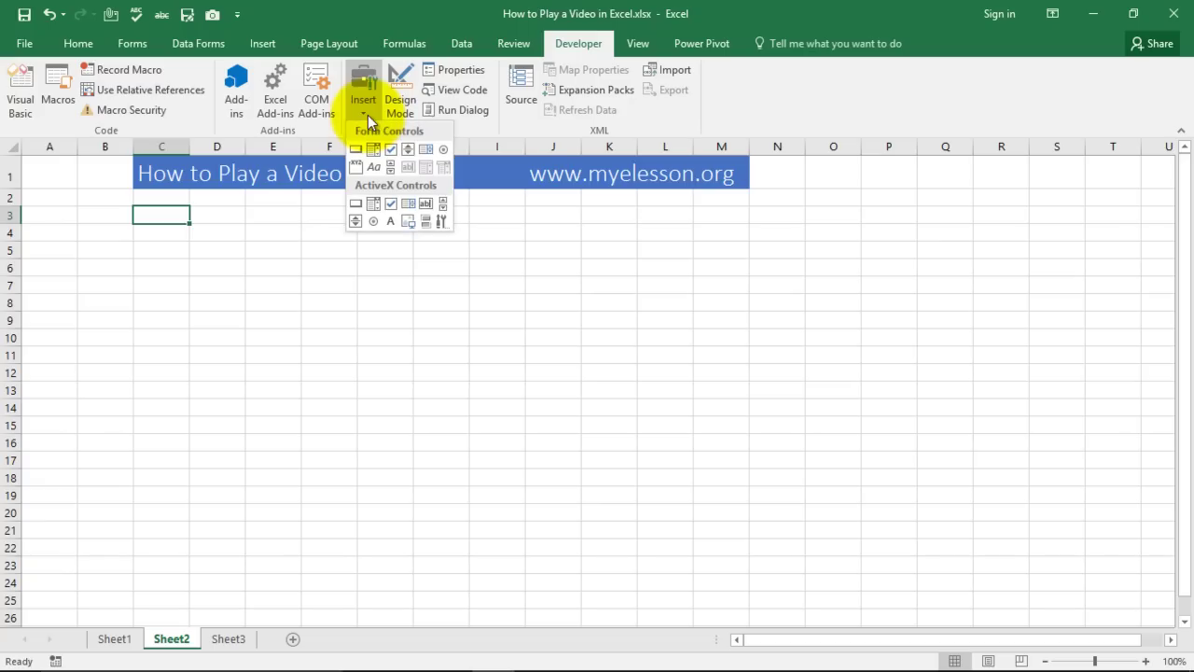
click(442, 224)
scroll(521, 301, down, 10)
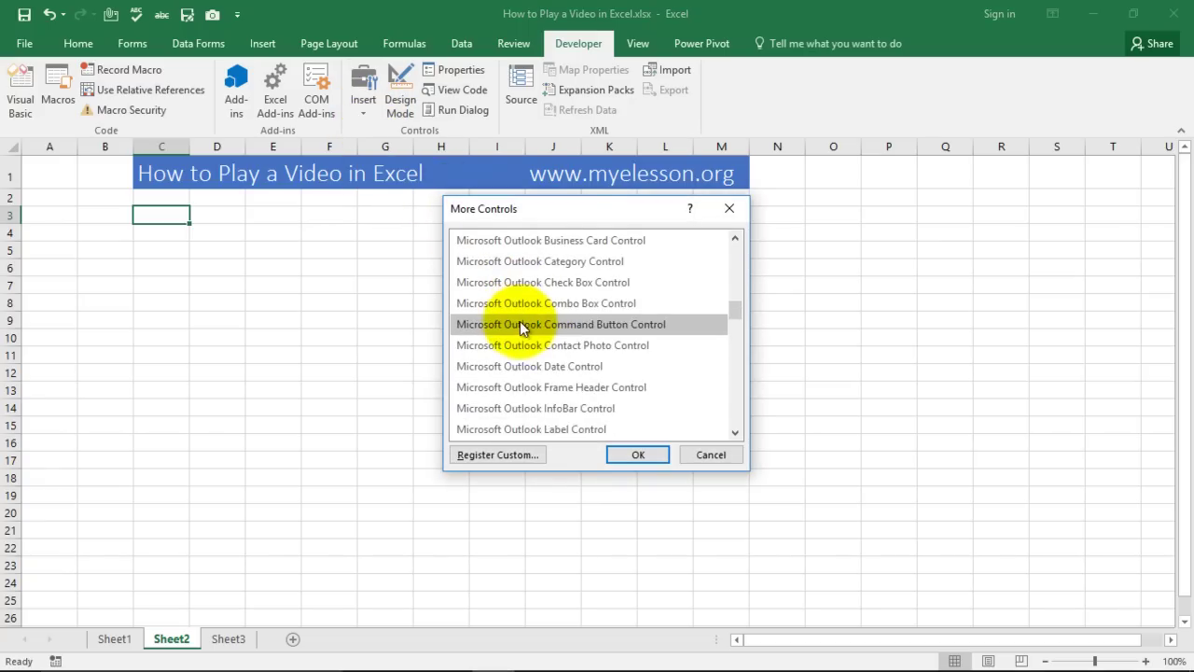
scroll(520, 321, down, 5)
scroll(523, 343, down, 5)
scroll(522, 371, down, 5)
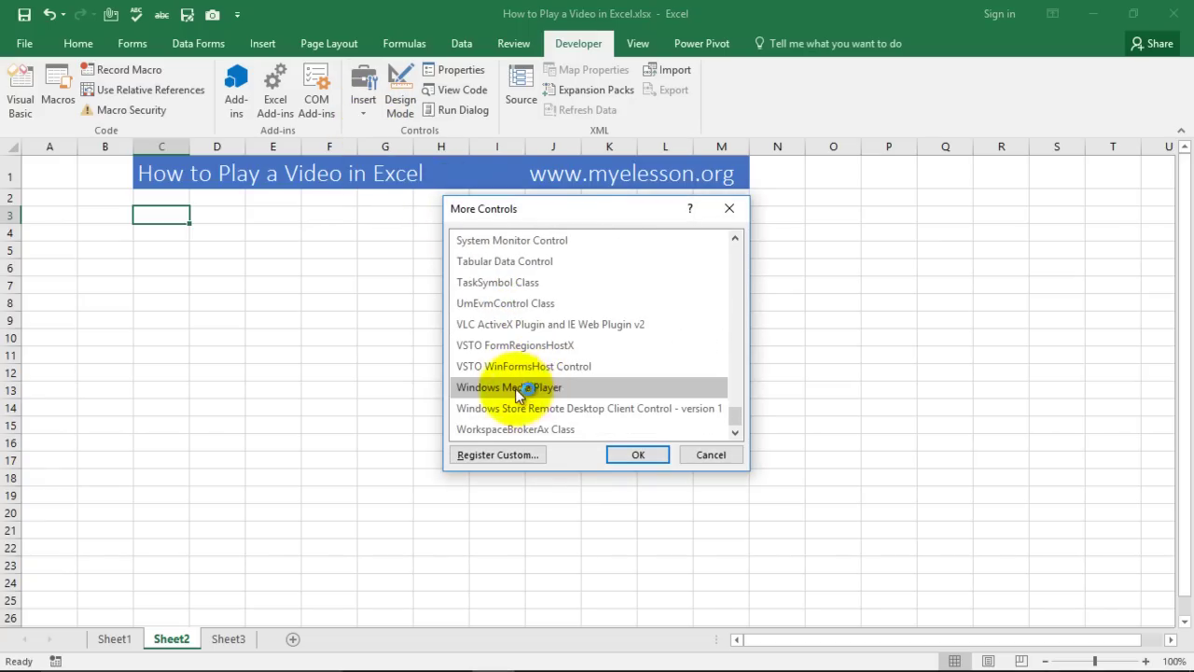
click(518, 385)
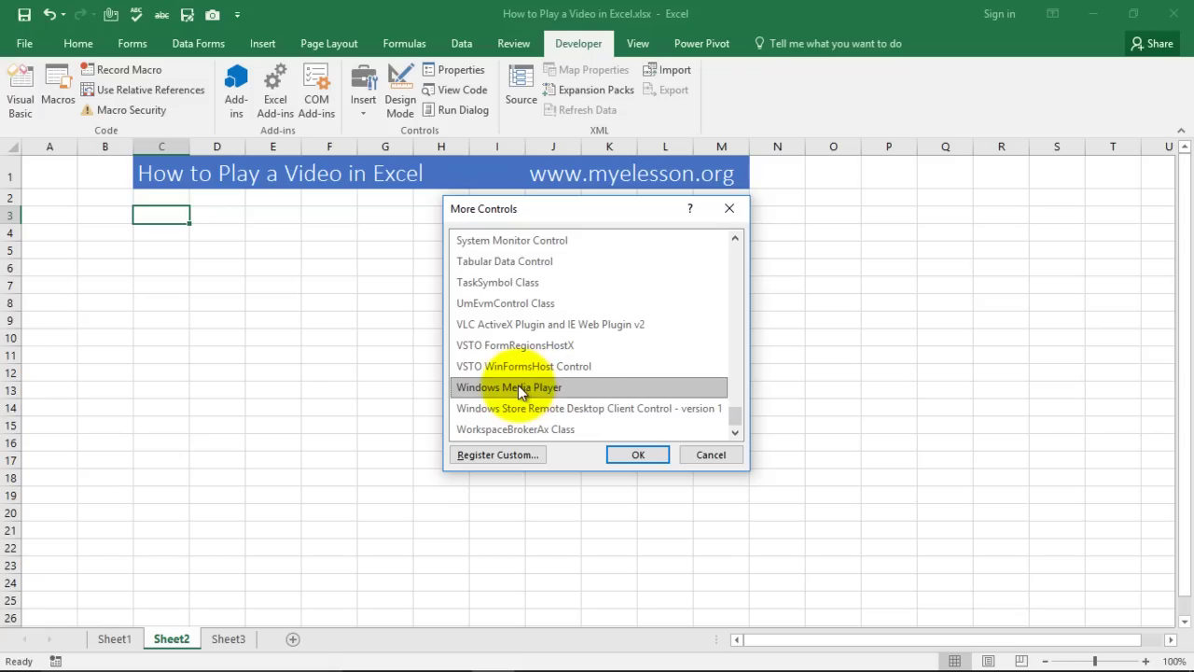
click(638, 455)
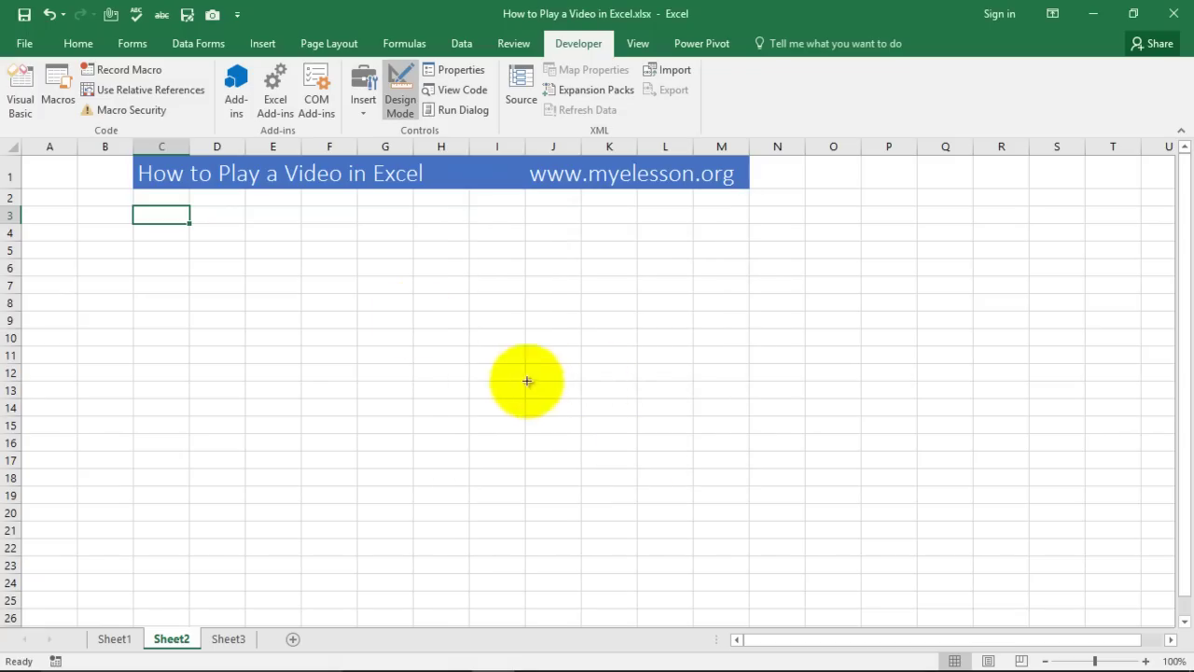
mouse_move(137, 223)
mouse_down()
mouse_move(897, 463)
mouse_move(894, 592)
mouse_up()
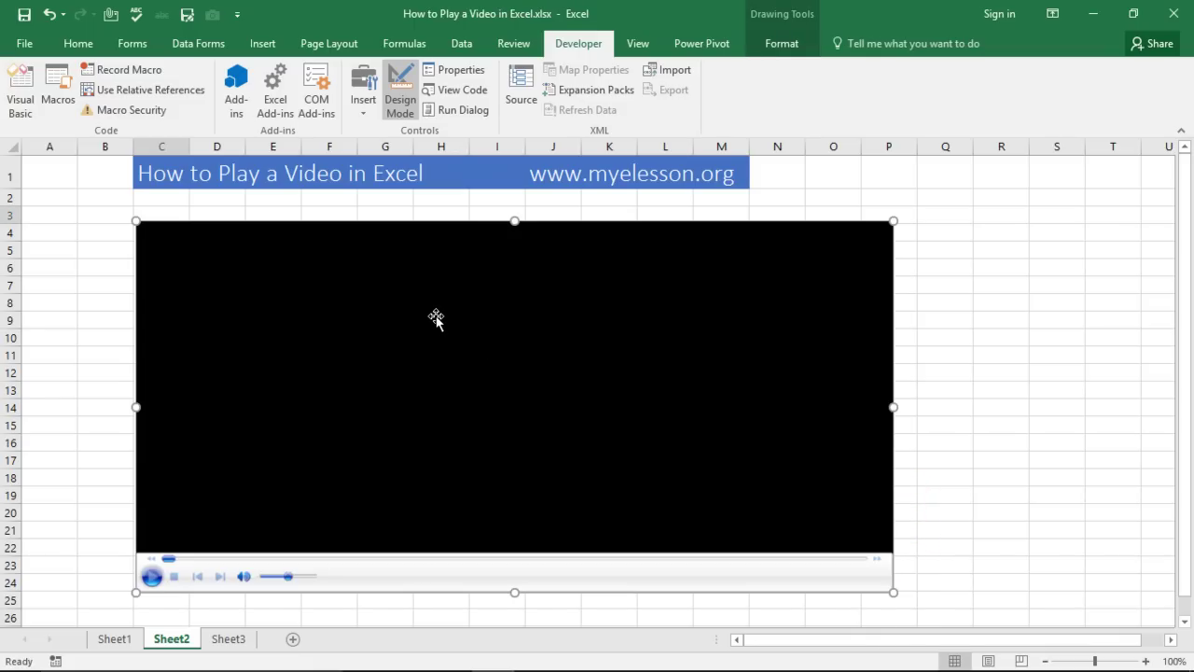
- Point WindowsMediaPlayer1's source to test Mobie view.mp4 through its (Custom) property settings
right_click(436, 318)
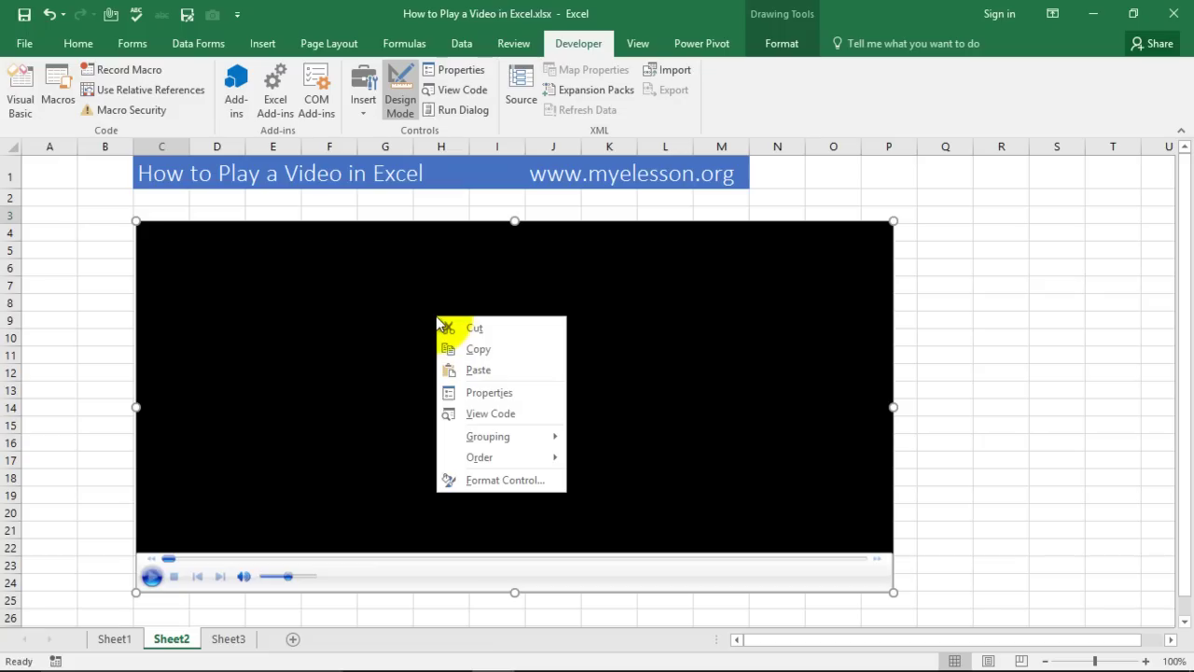
click(478, 392)
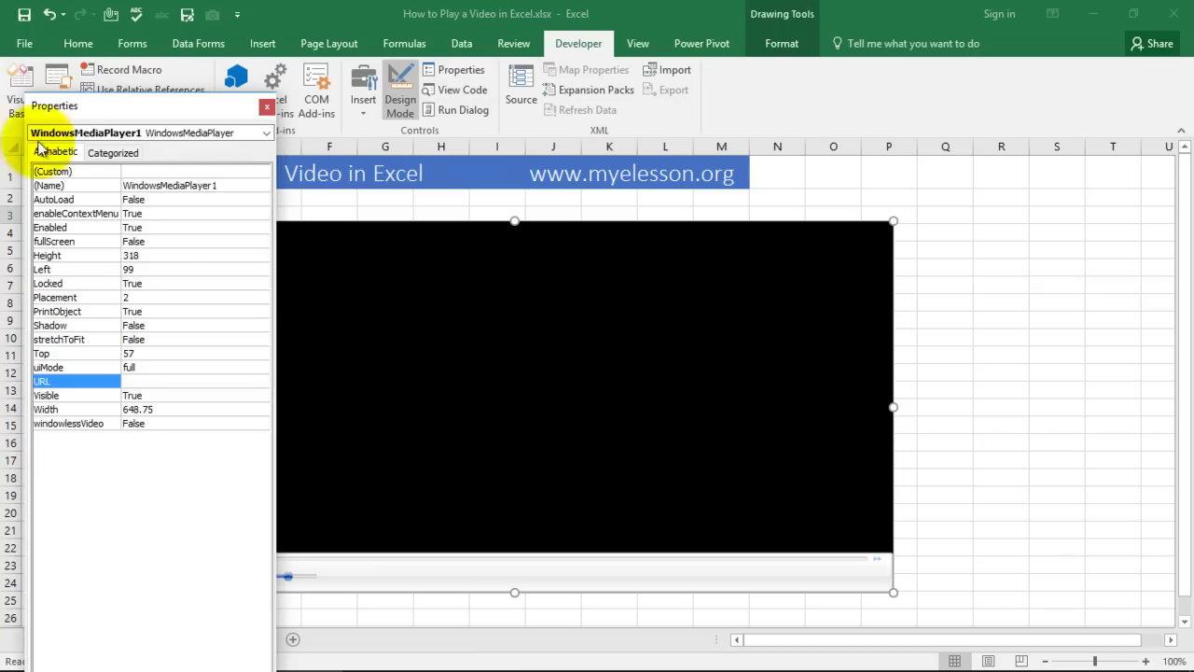
click(219, 173)
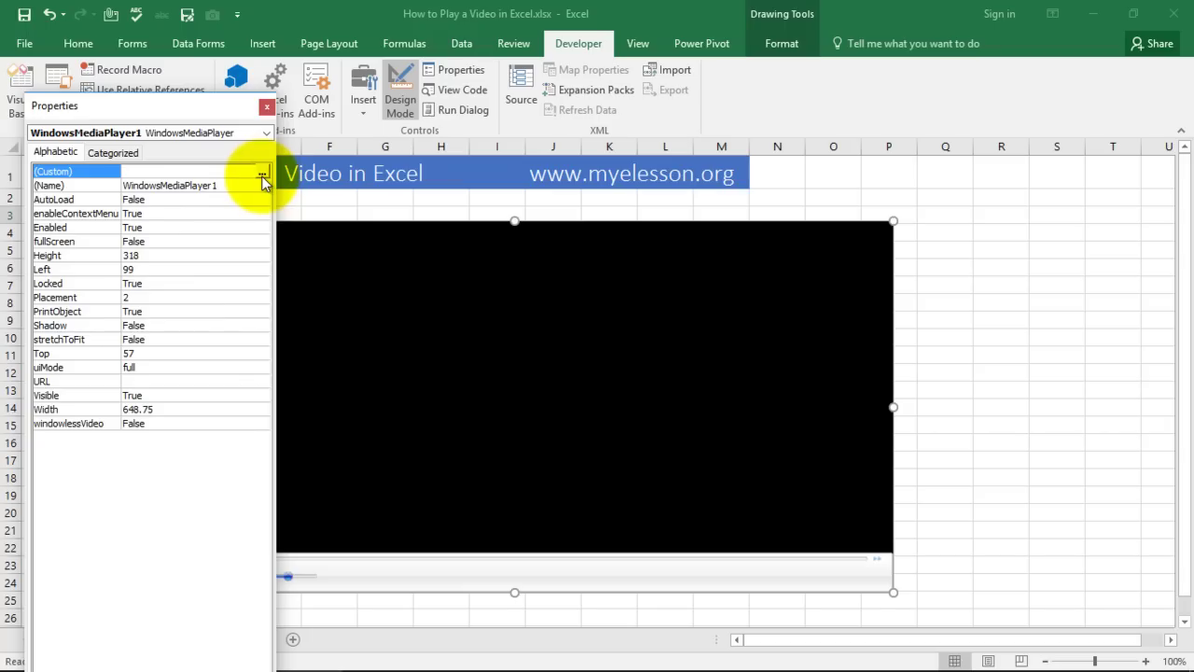
click(264, 175)
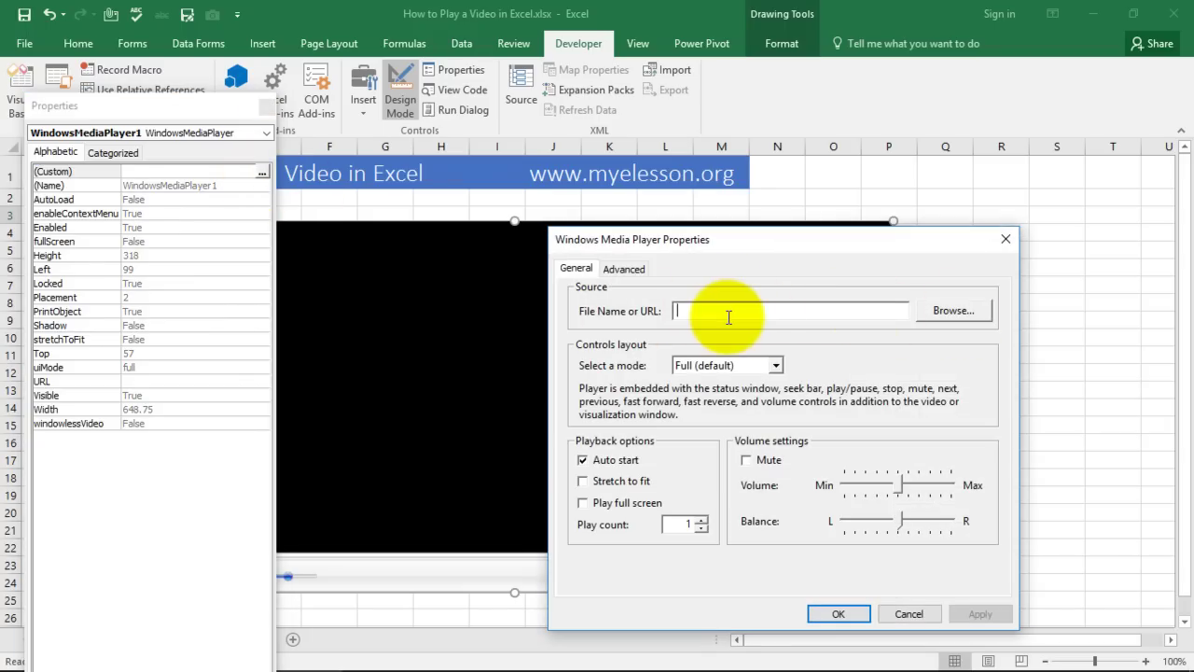
click(955, 311)
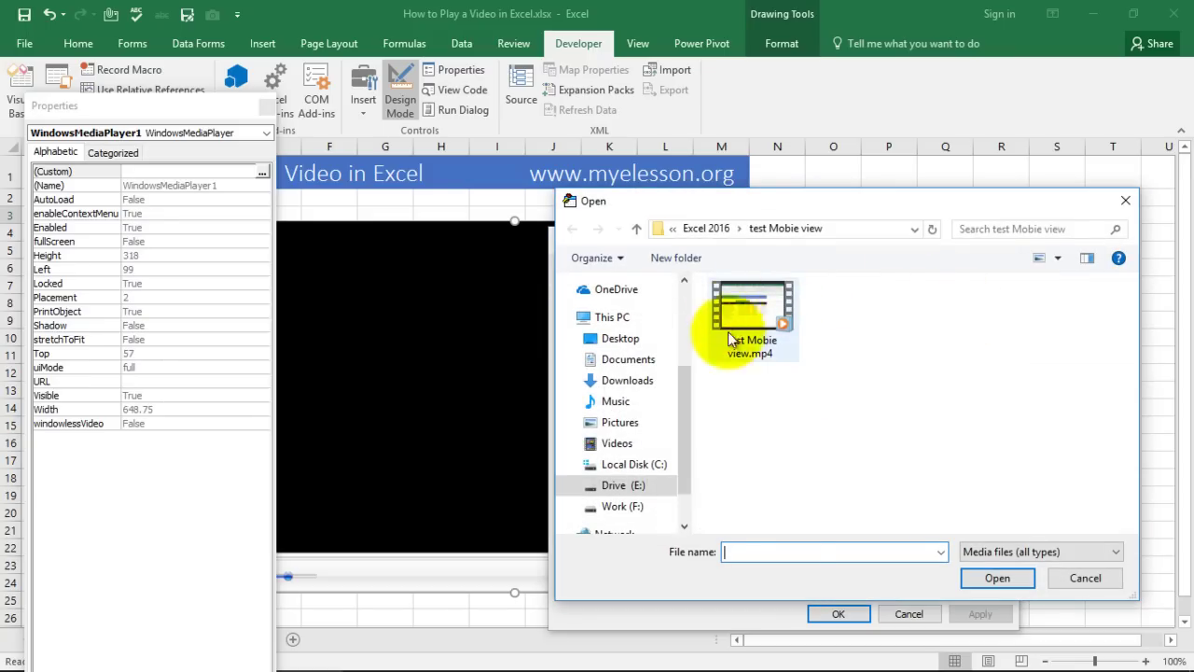
click(754, 311)
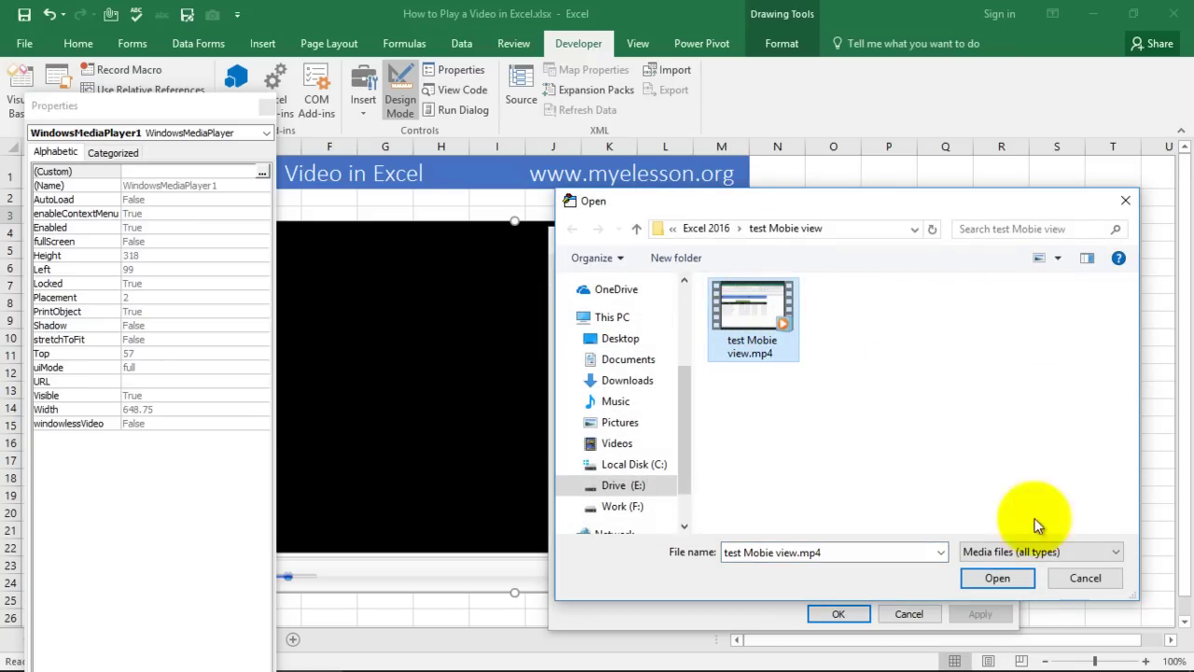
click(998, 575)
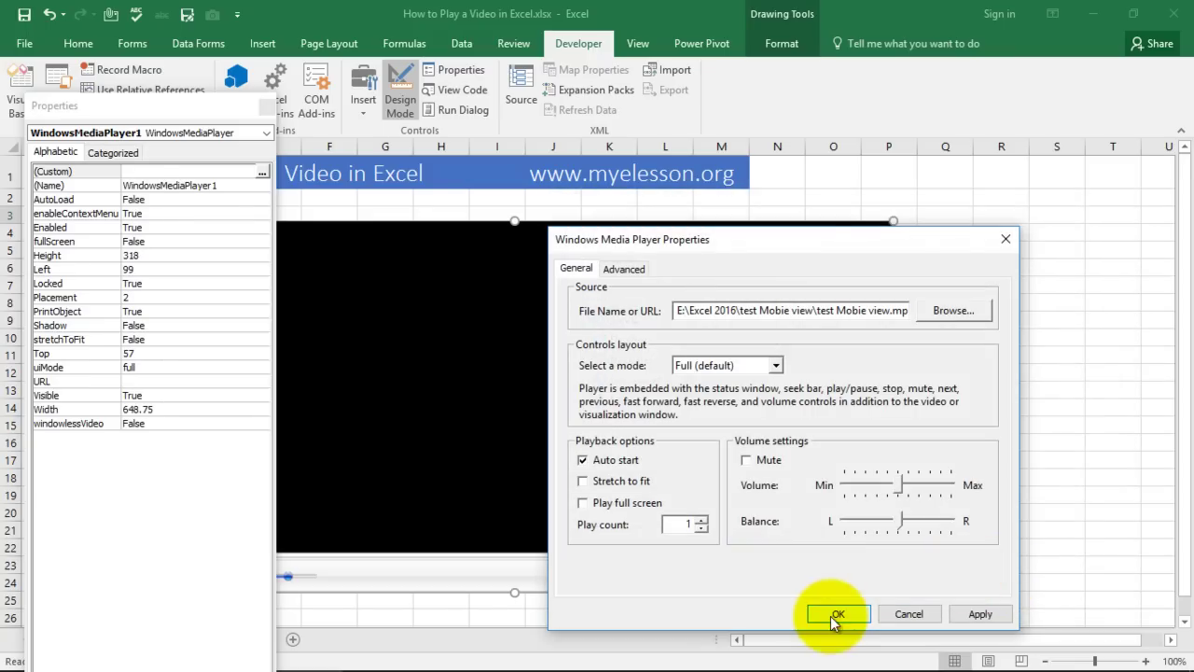
click(838, 614)
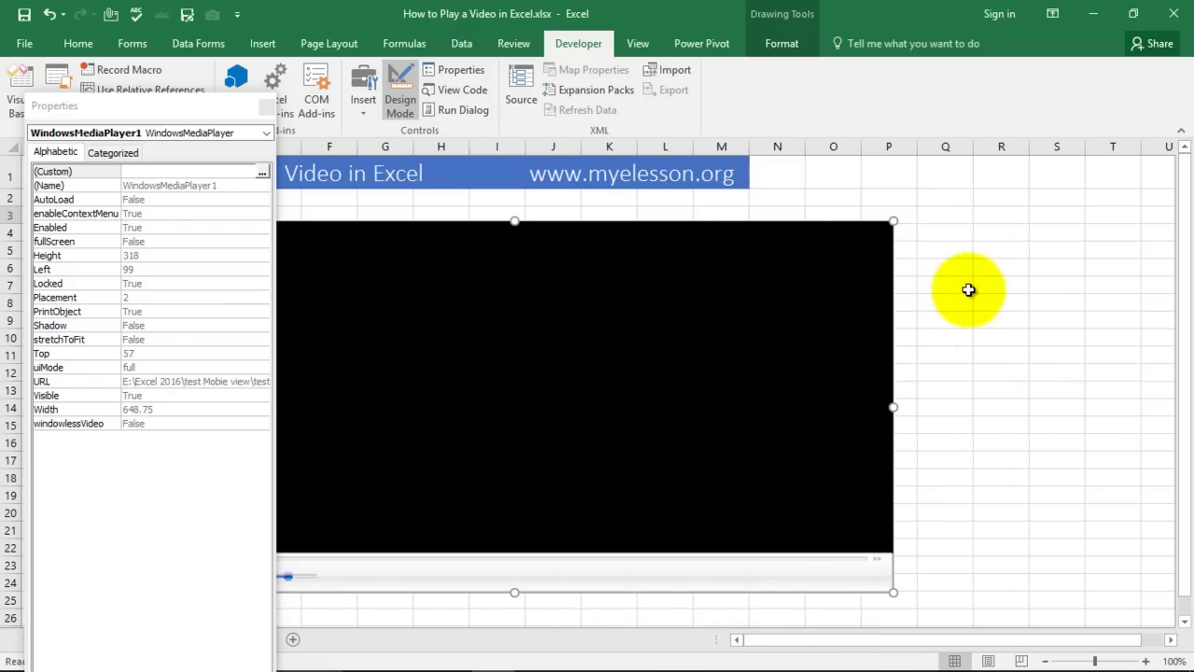
- Close the properties, exit Design Mode, and test seeking, pausing, stopping and replaying the video
click(265, 108)
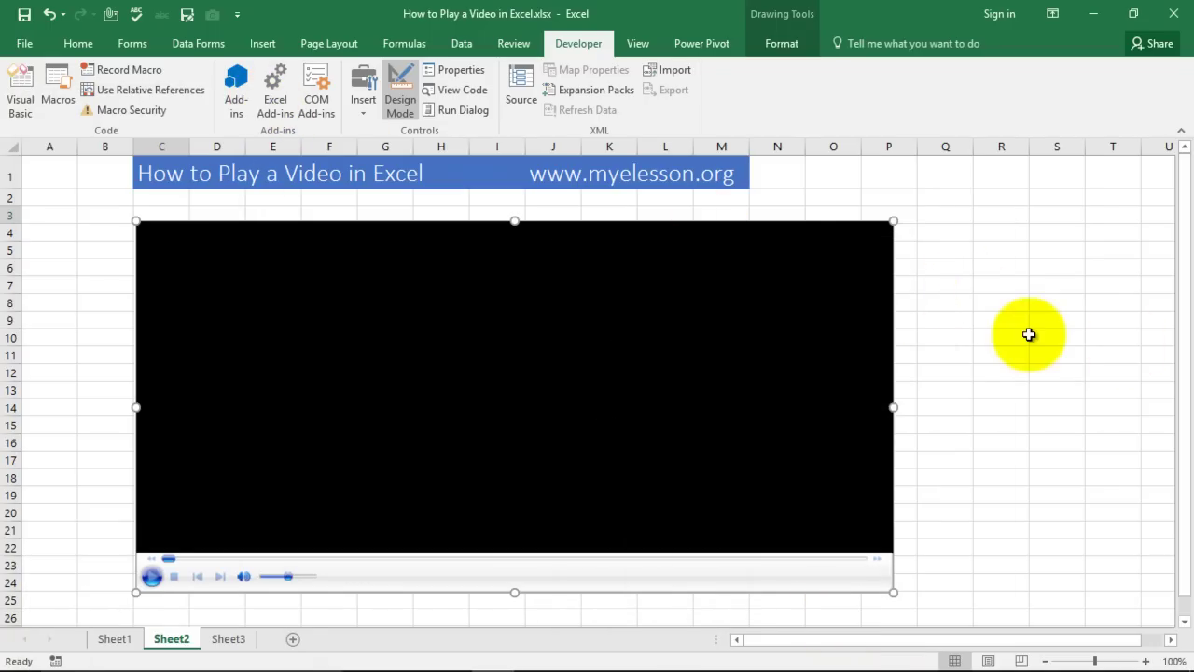
click(975, 321)
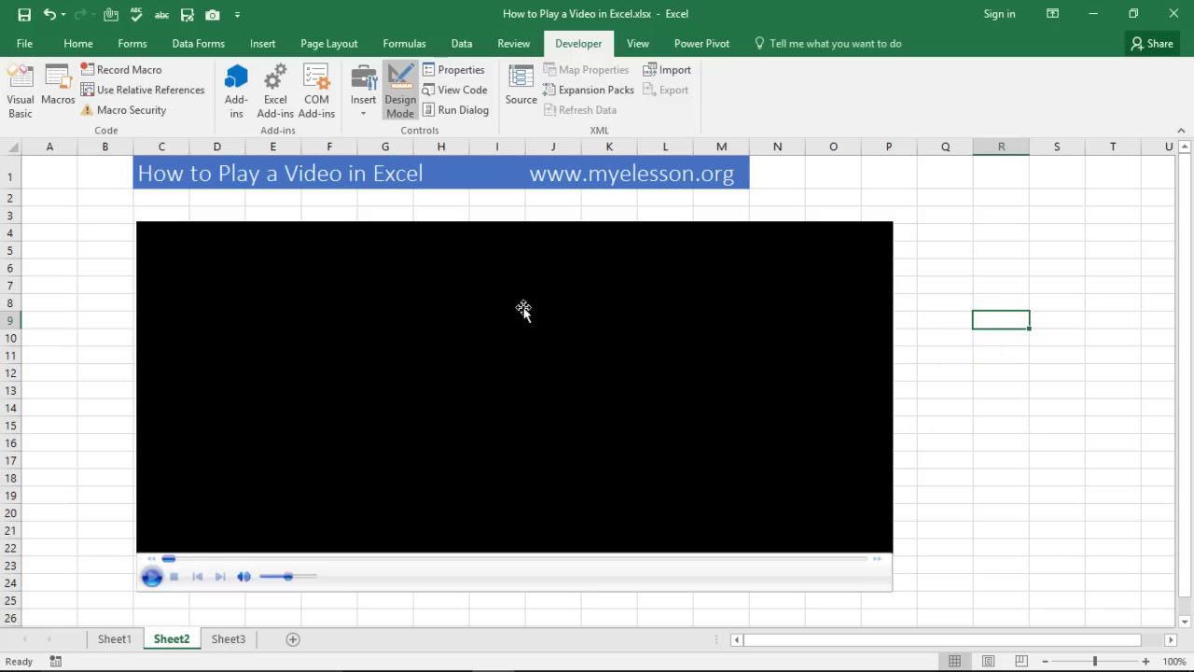
click(400, 94)
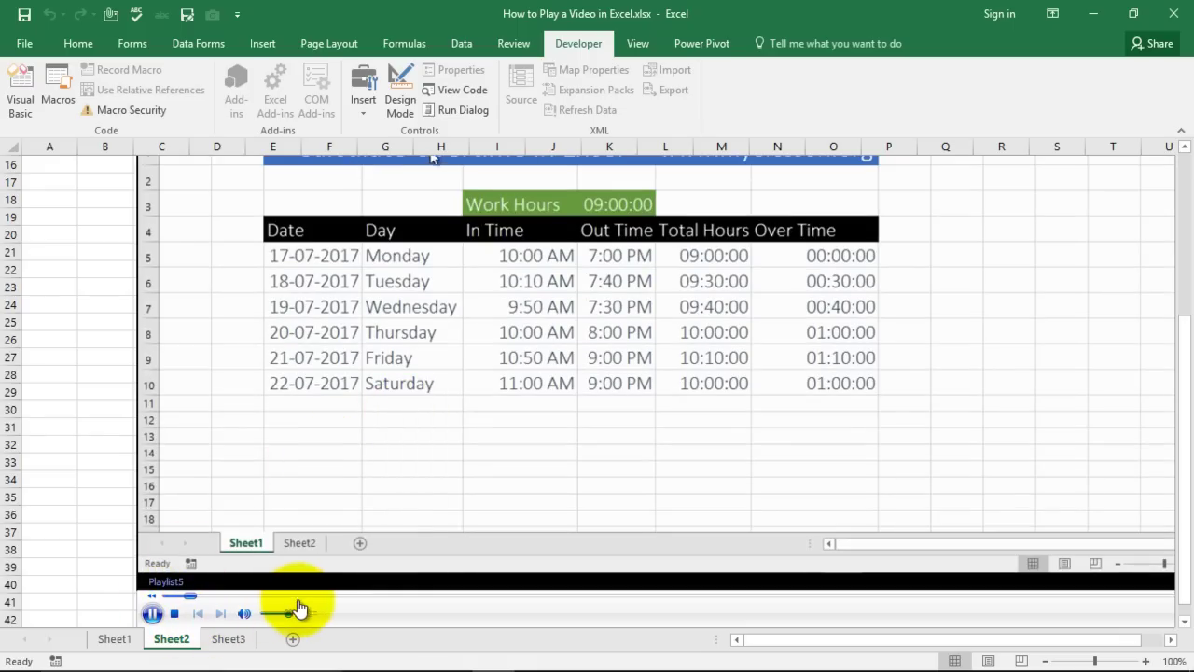
drag(307, 598, 605, 601)
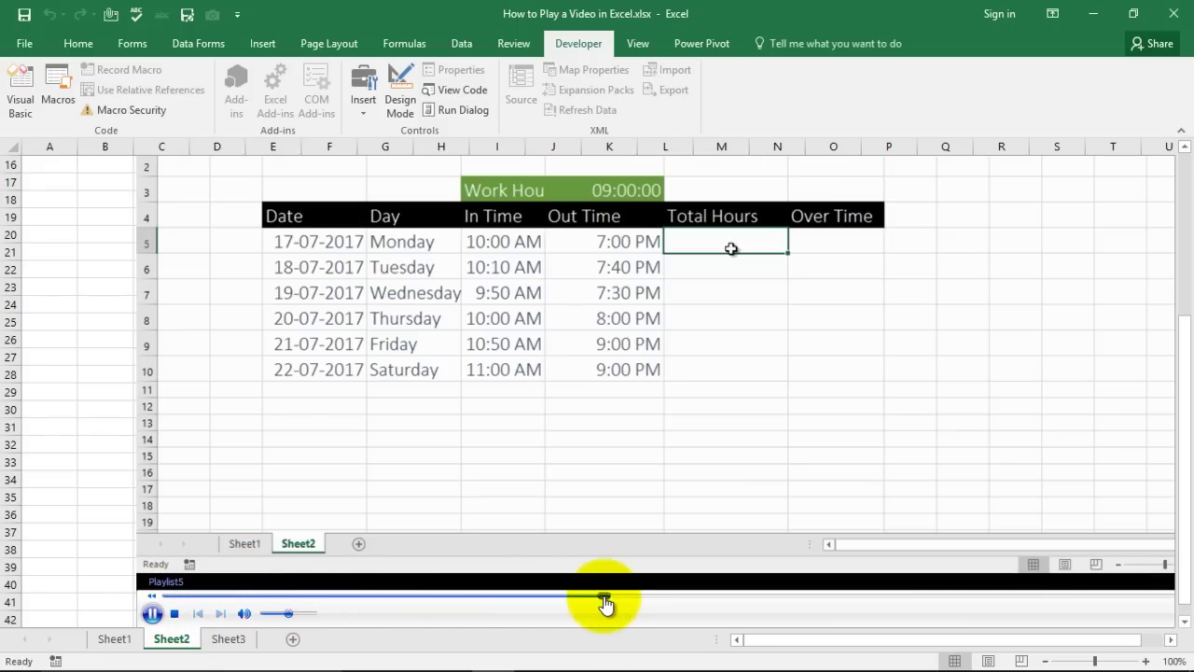
click(151, 613)
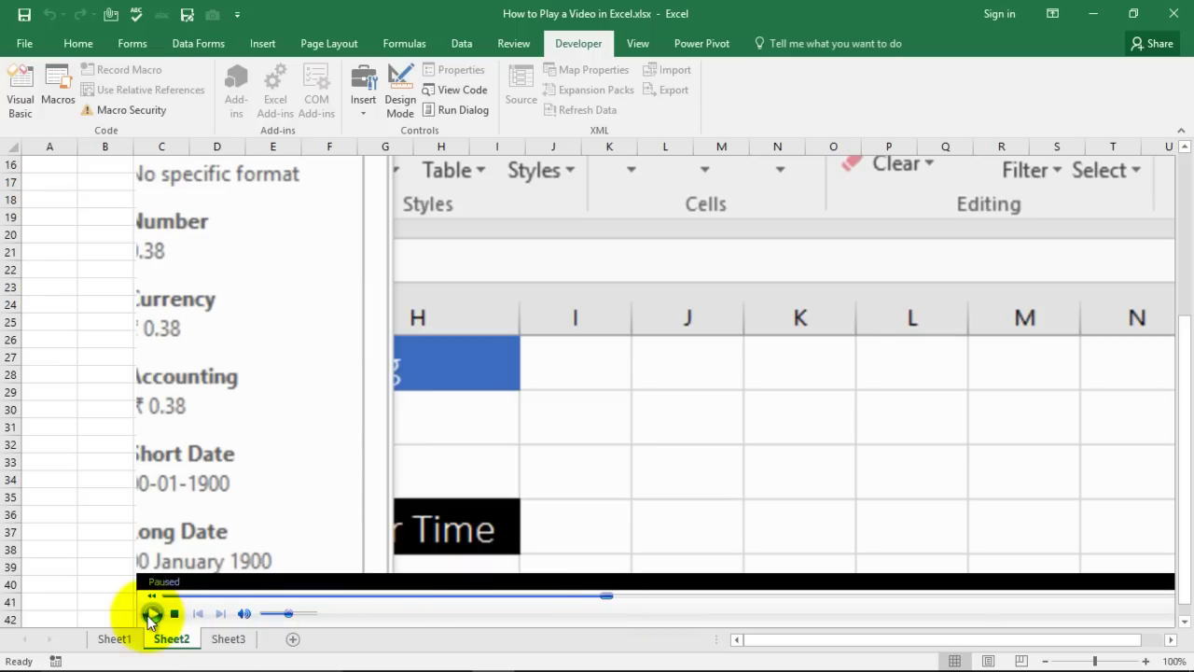
click(174, 613)
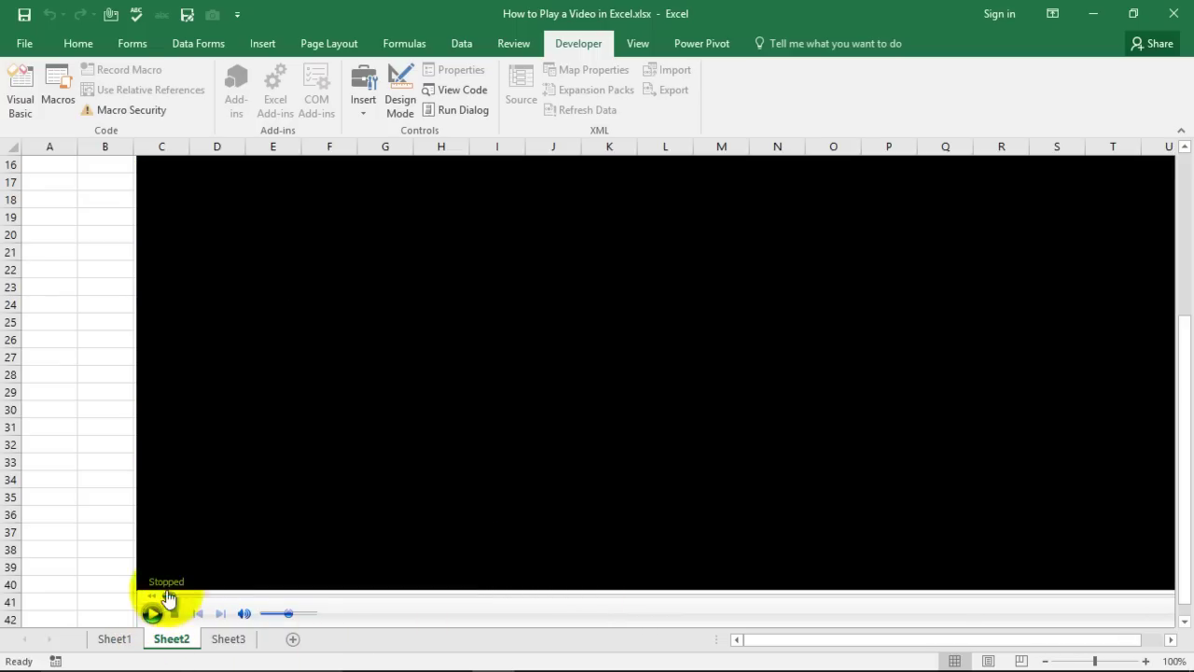
click(149, 615)
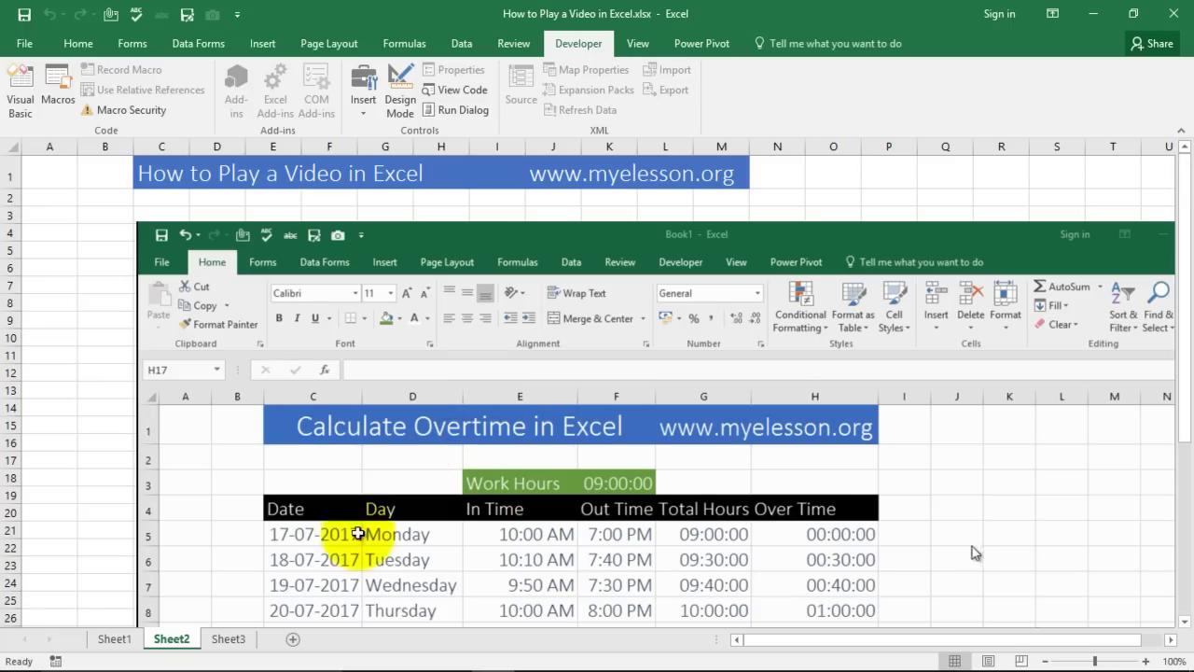
- On Sheet3, edit C2's title to read 'How to Play a Youtube Video in Excel'
click(232, 641)
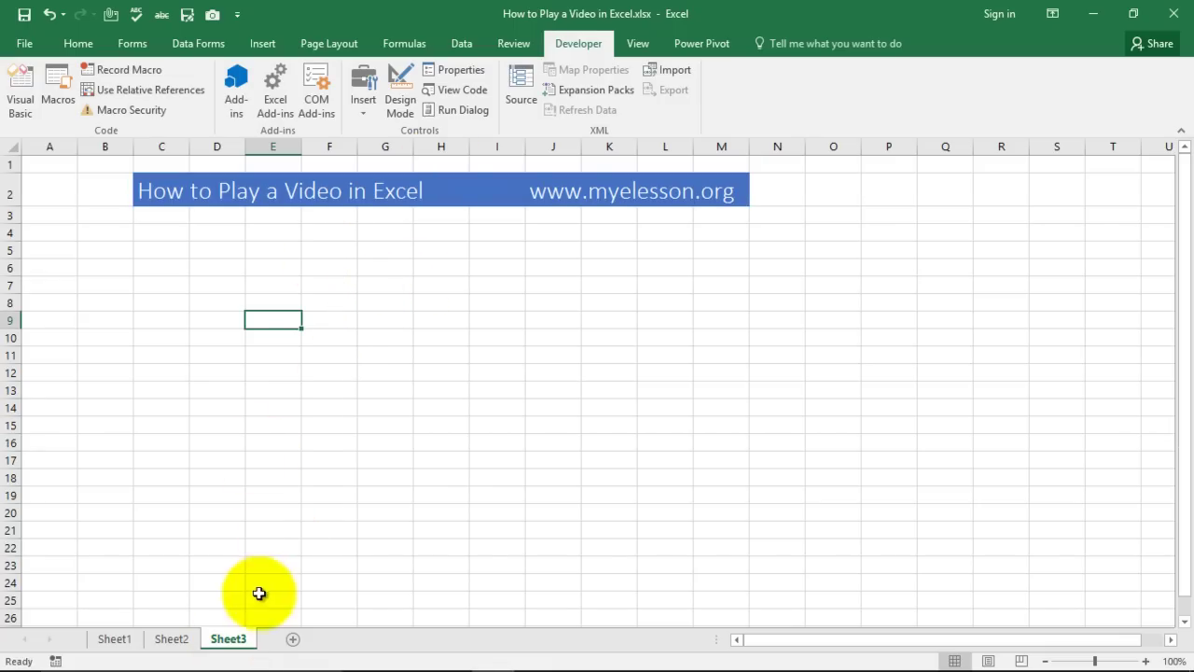
click(184, 191)
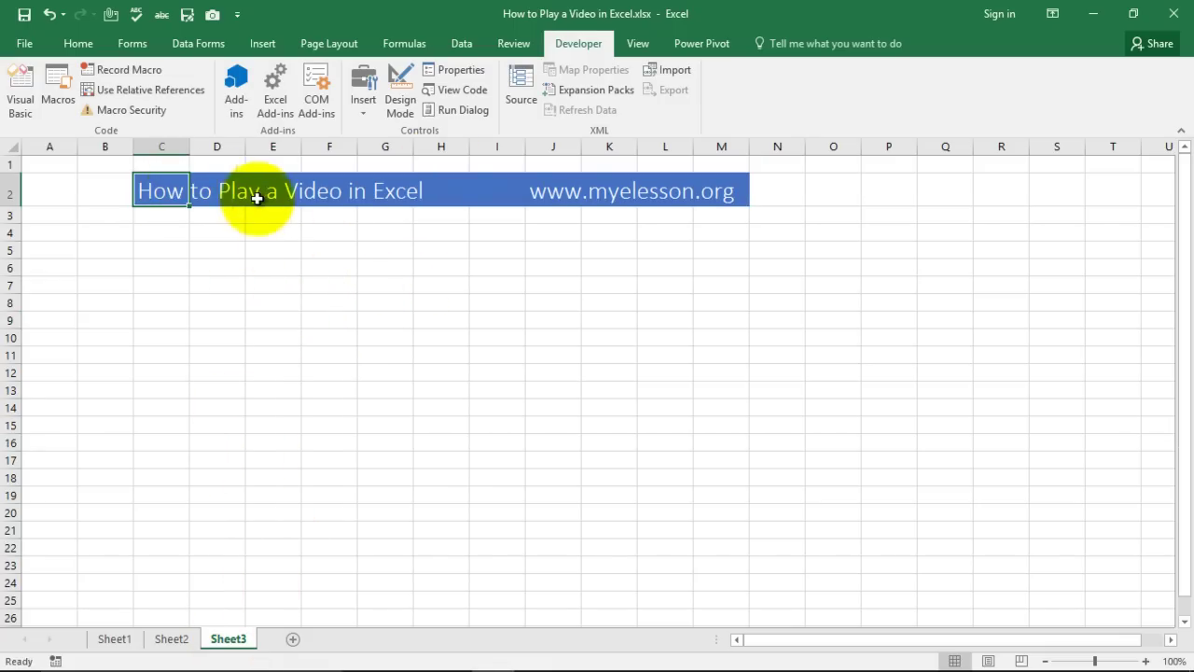
click(313, 191)
click(177, 189)
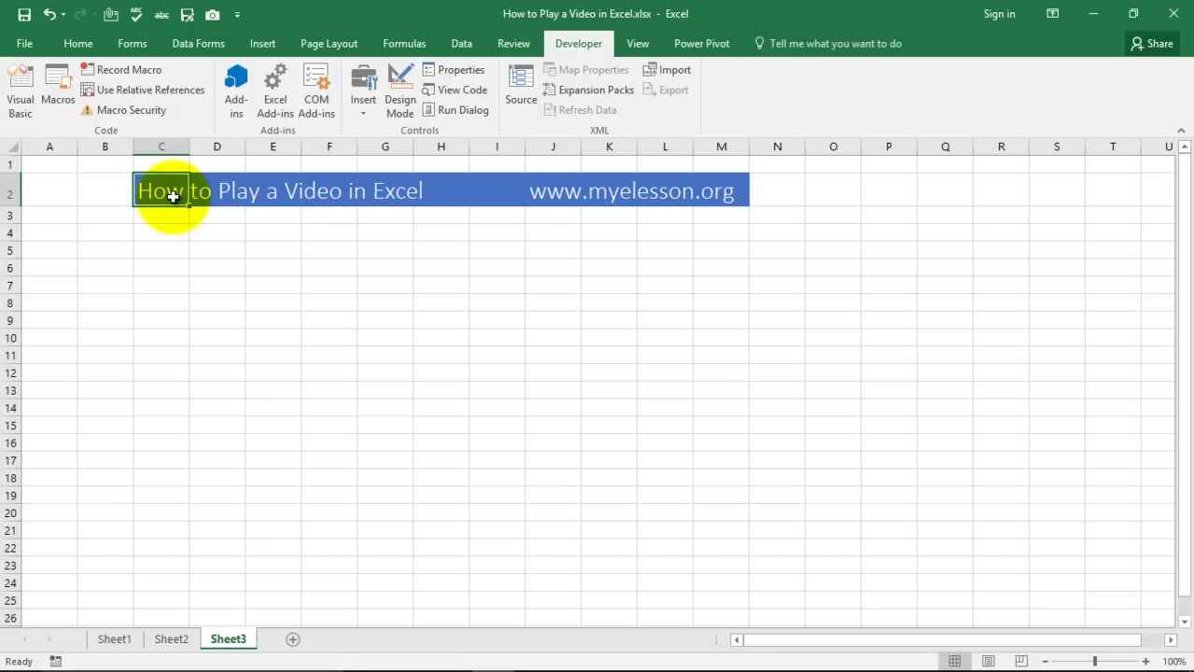
key(F2)
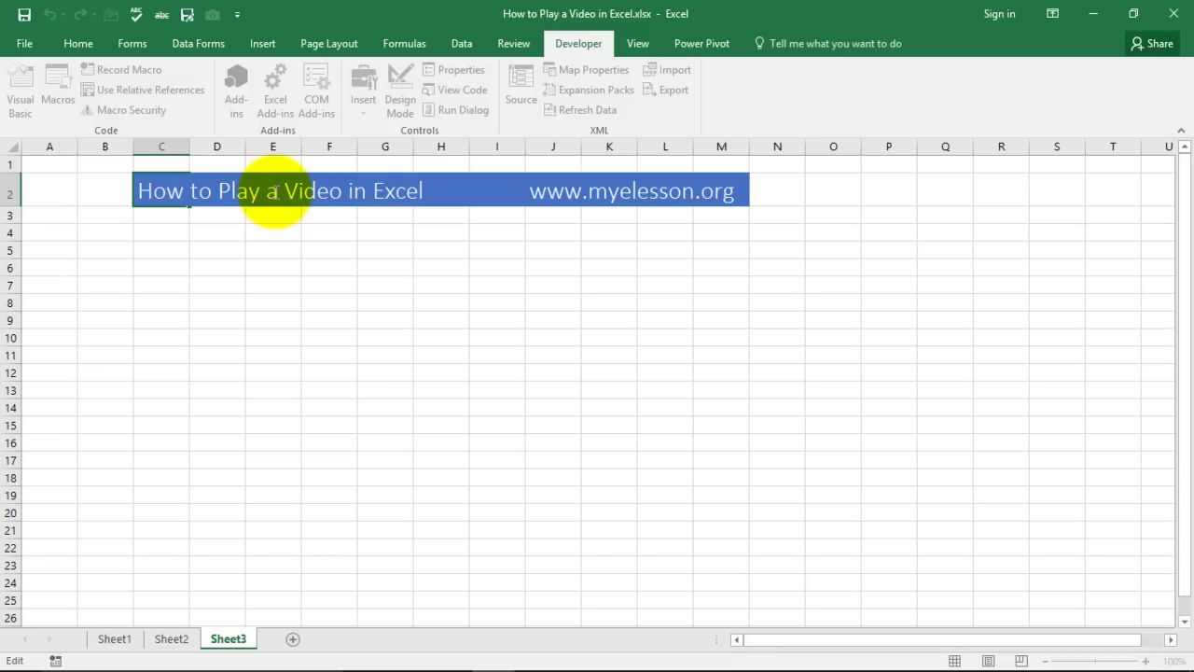
text(Yout)
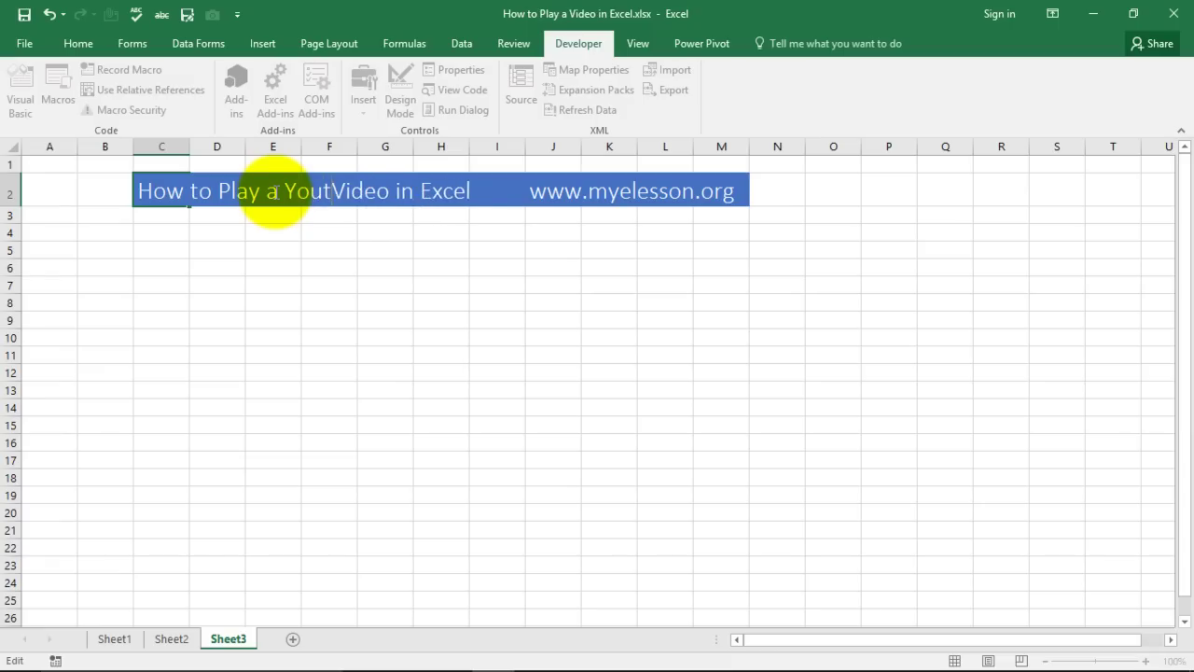
text(ube)
key(Return)
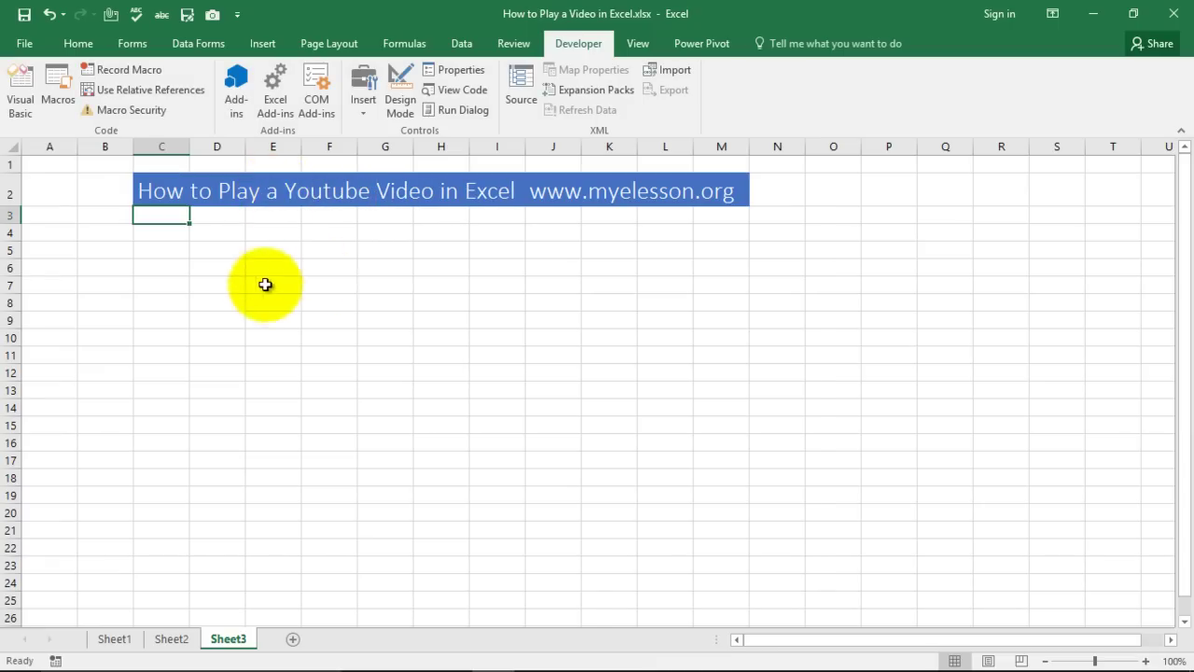
click(262, 284)
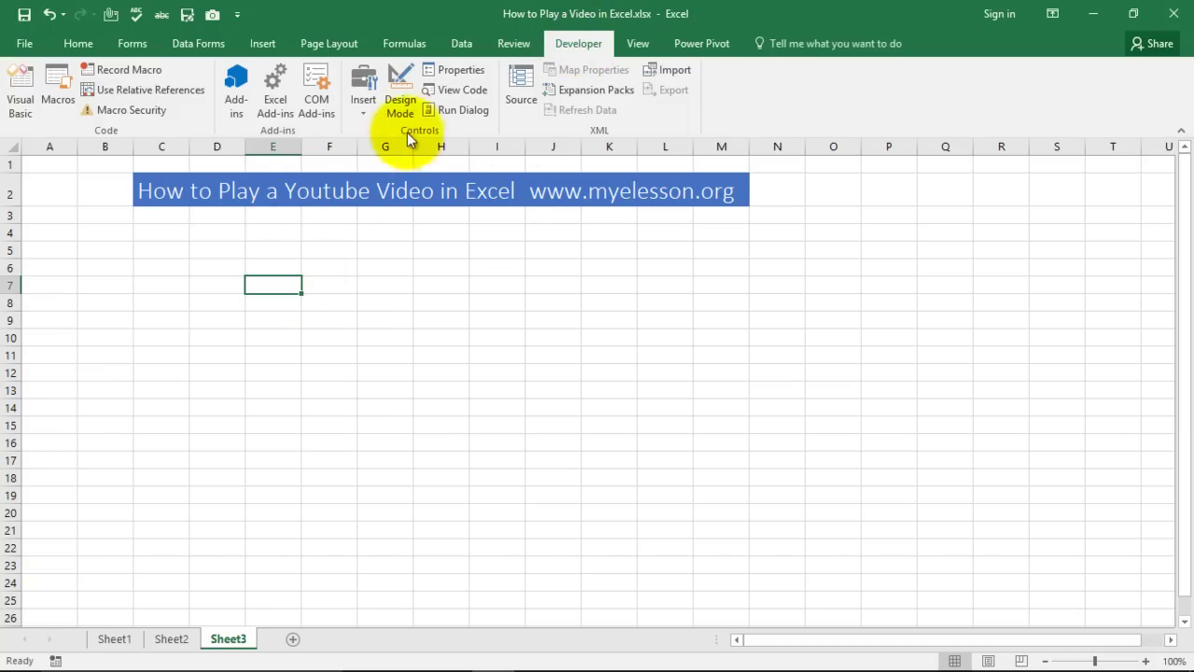
- Insert a Shockwave Flash Object control from More Controls, drawn below the title from E5
click(370, 107)
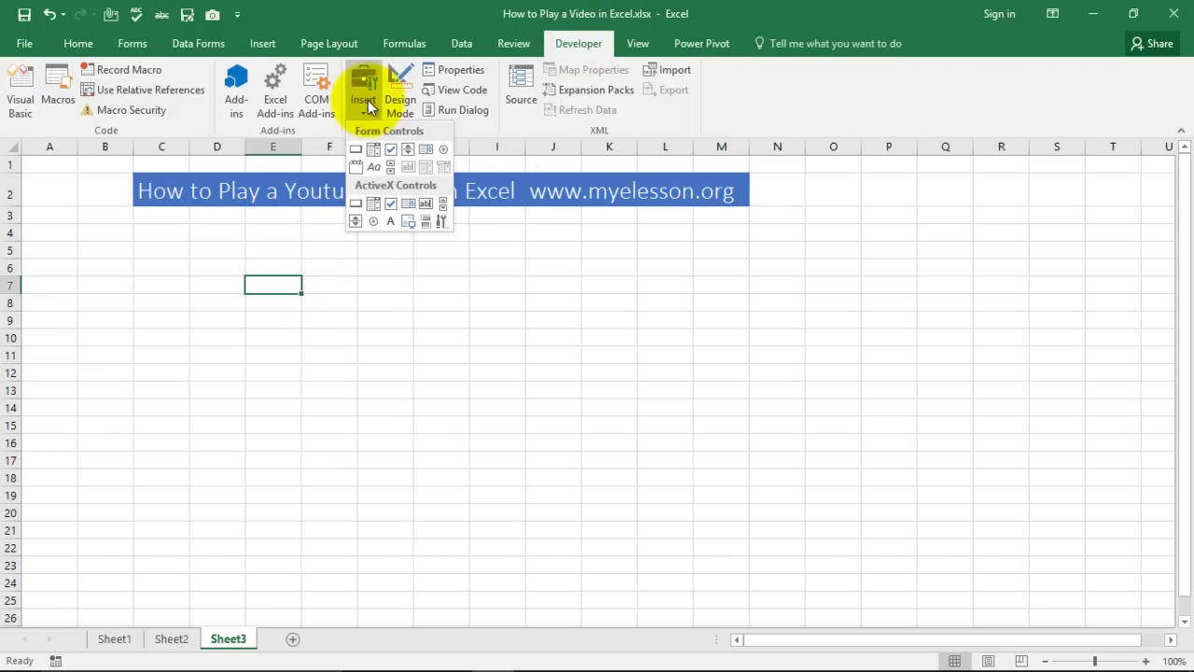
click(443, 223)
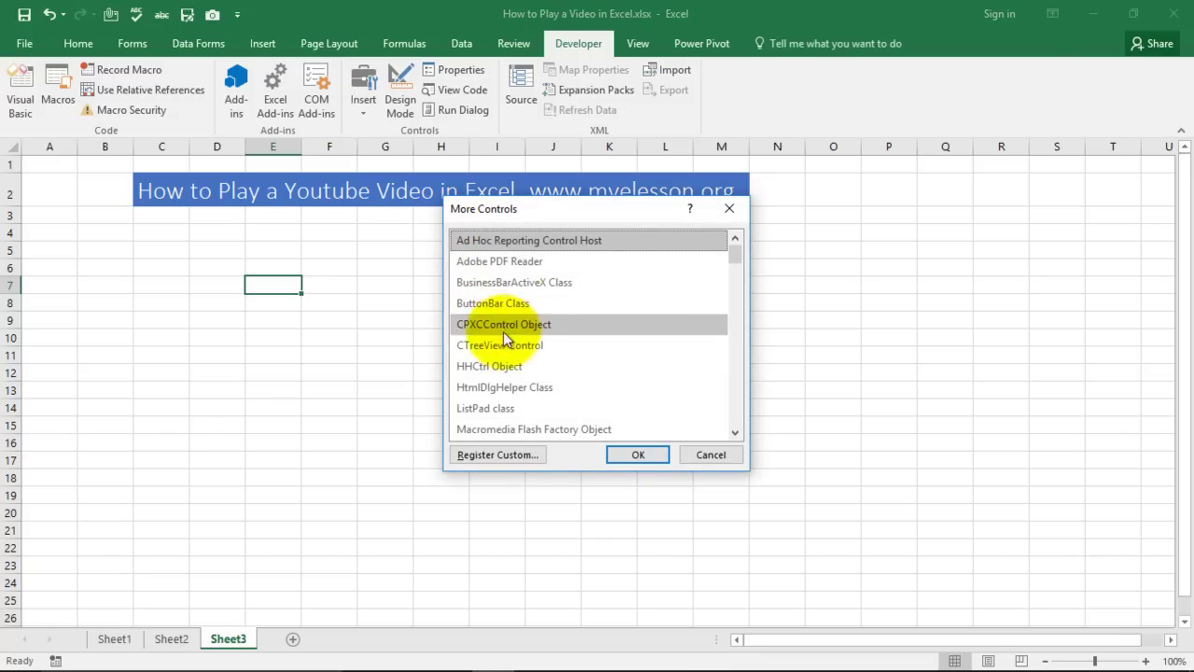
scroll(500, 345, down, 2)
key(s)
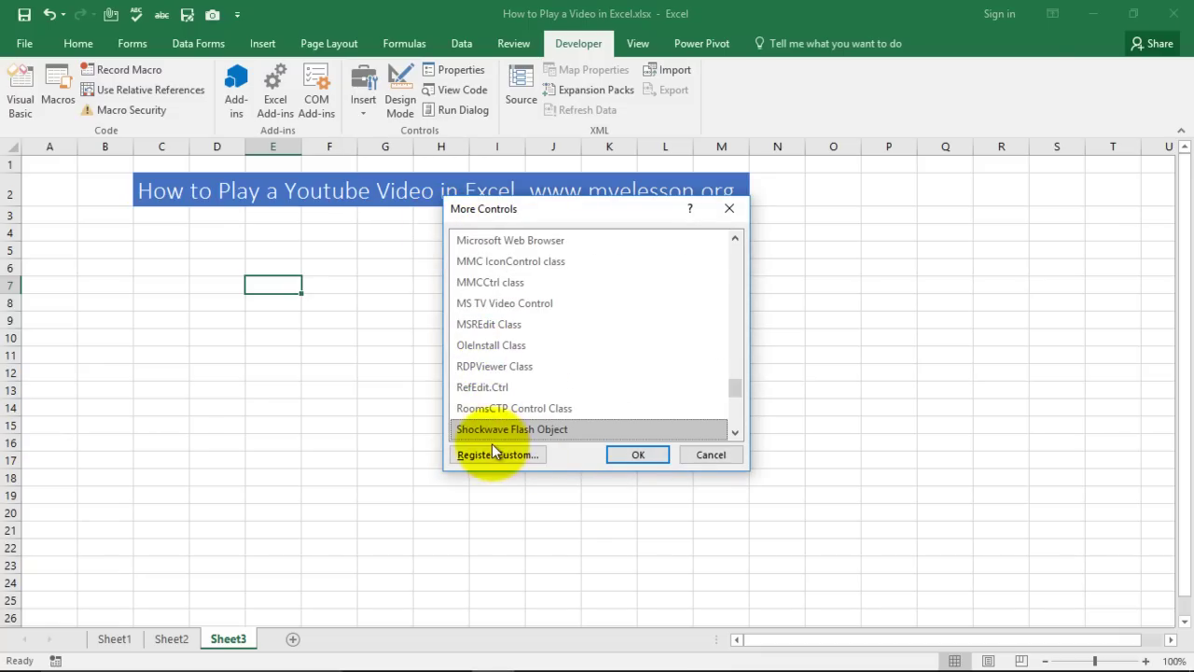
click(638, 453)
mouse_move(247, 243)
mouse_down()
mouse_move(784, 332)
mouse_move(806, 568)
mouse_up()
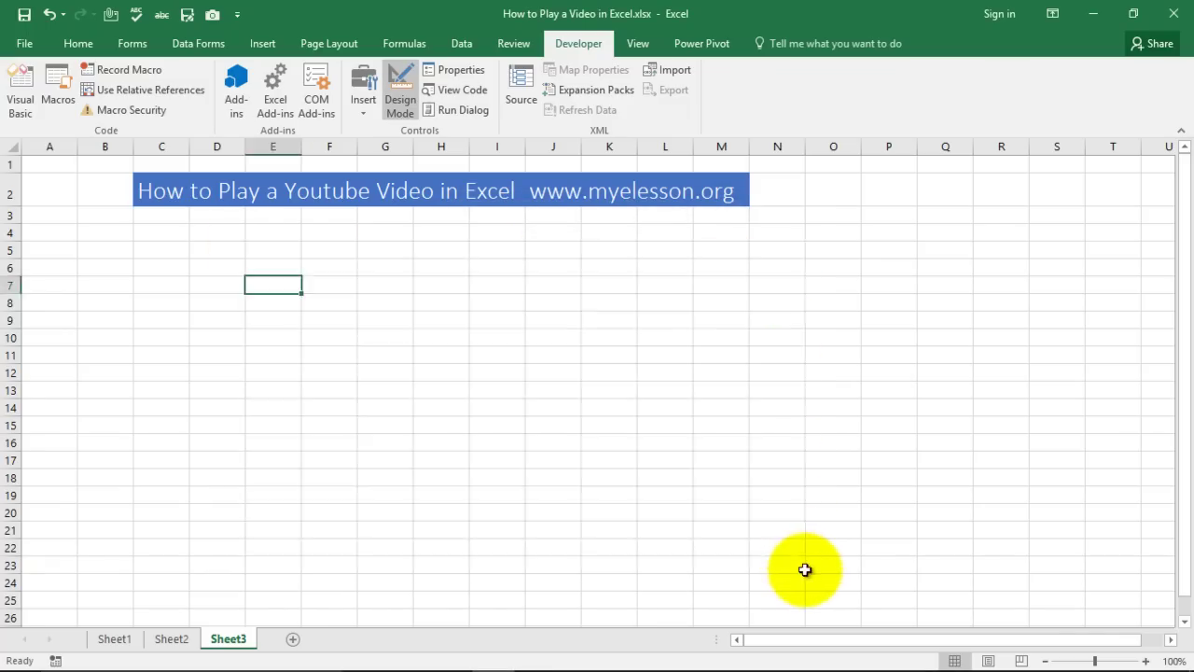
- Open ShockwaveFlash1's Properties and start editing its blank Movie value
right_click(458, 320)
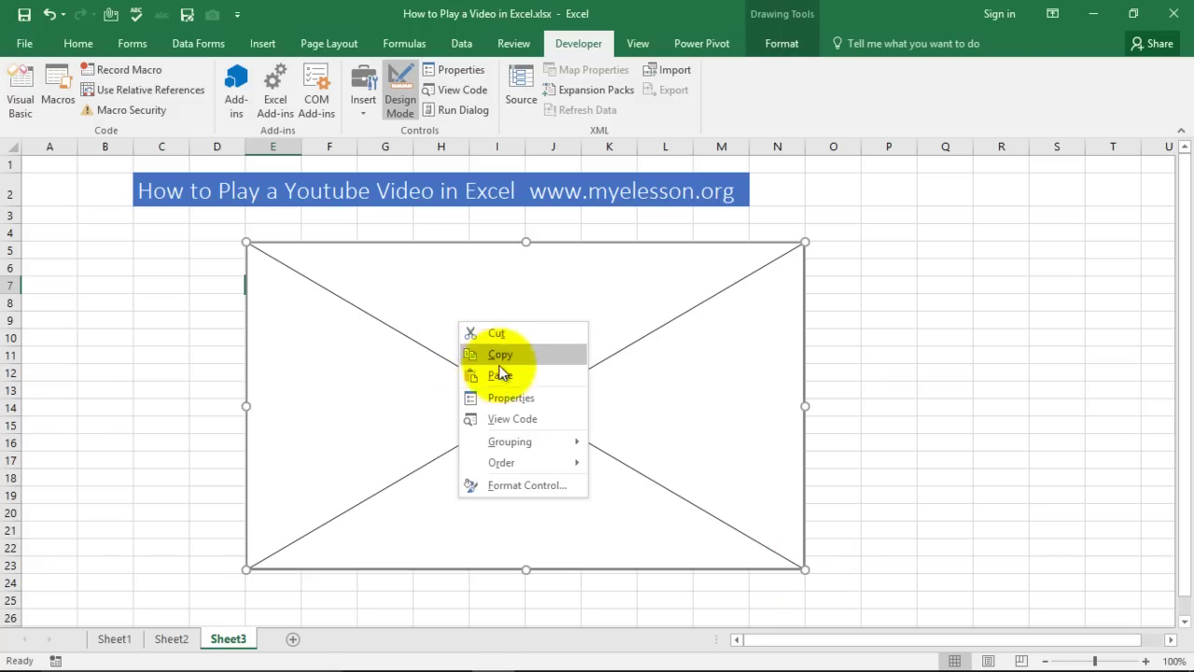
click(508, 395)
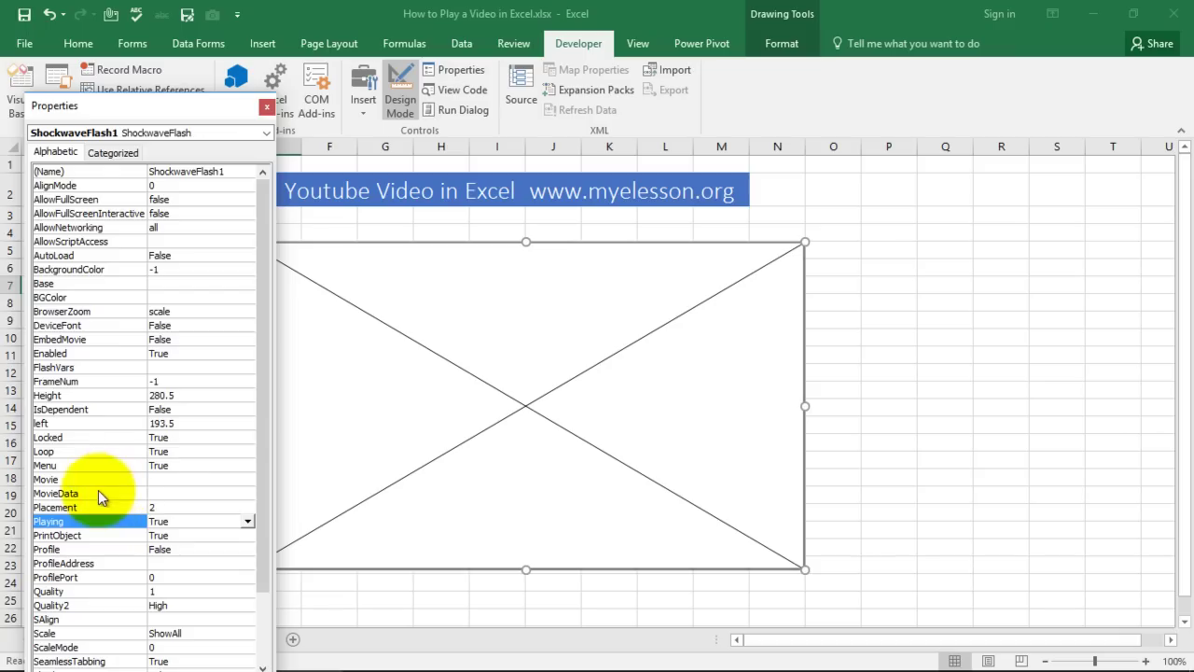
click(143, 480)
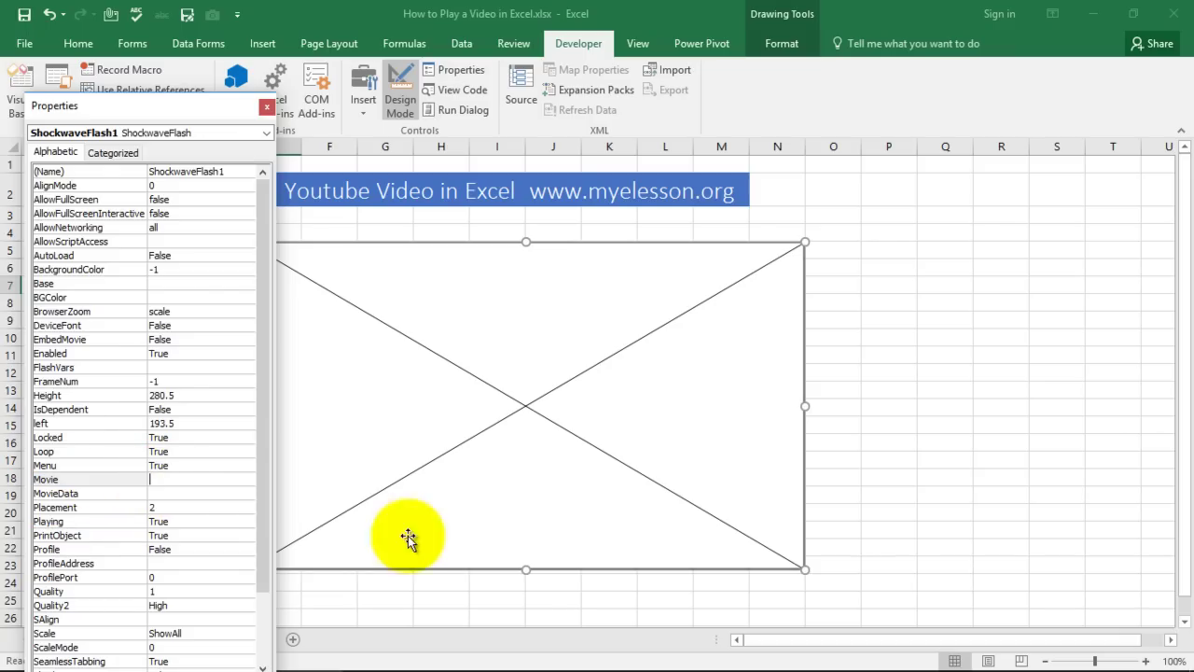
- Compare the YouTube links in Notepad with the video's YouTube page in Chrome
click(578, 654)
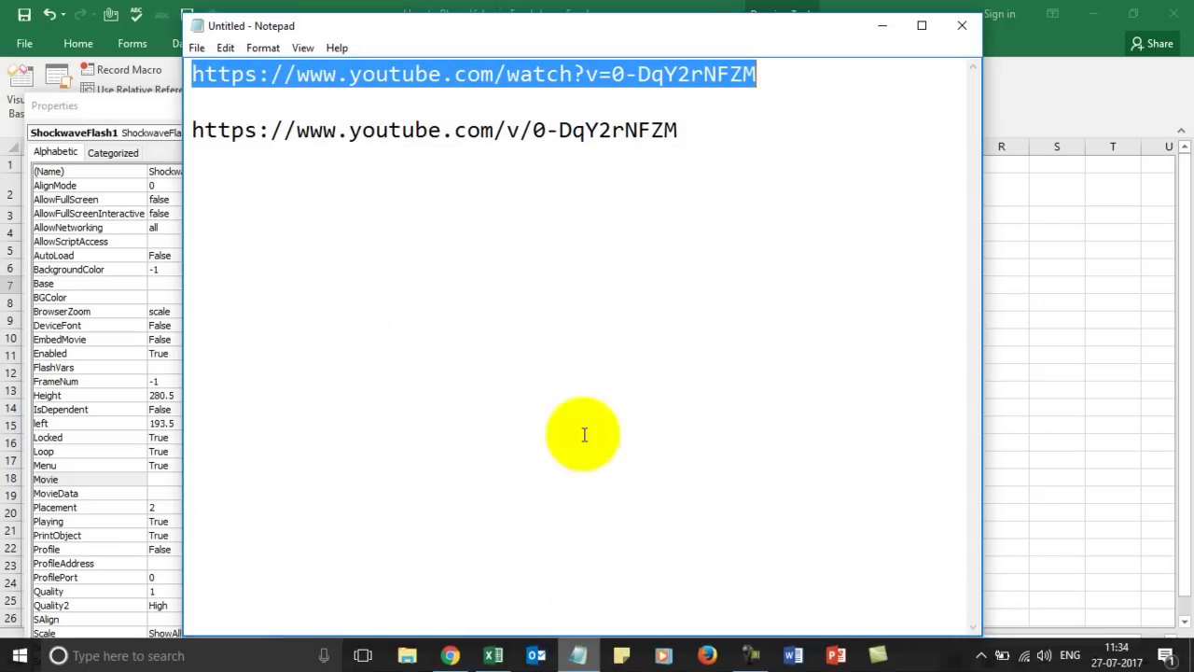
click(506, 123)
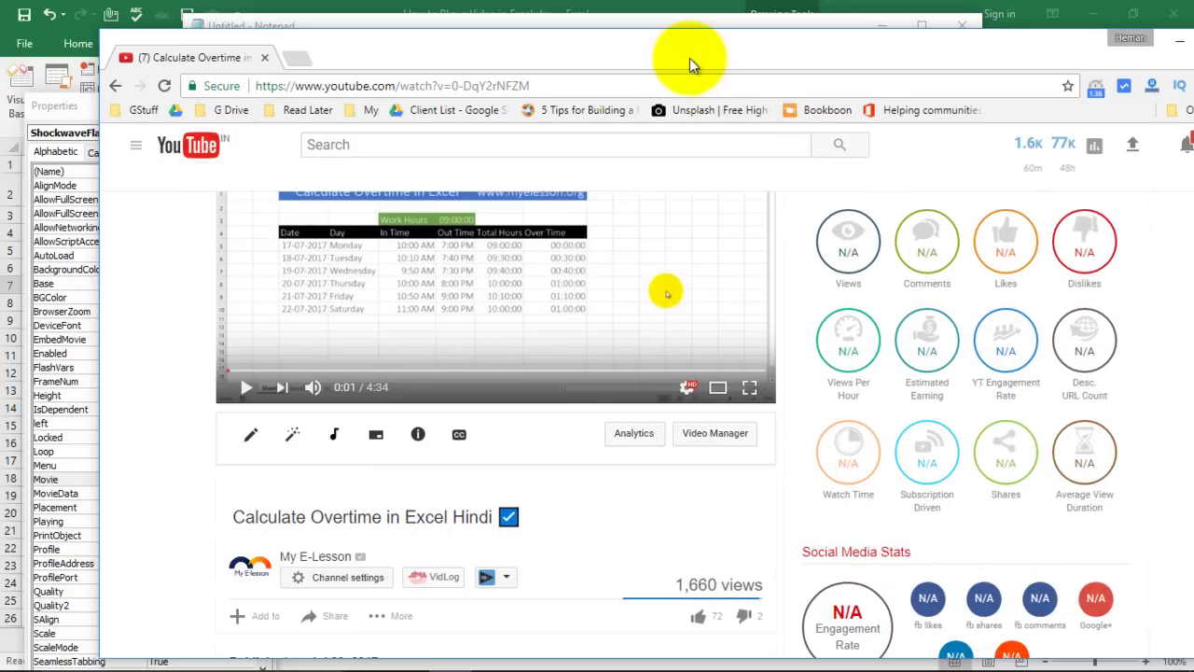
double_click(690, 58)
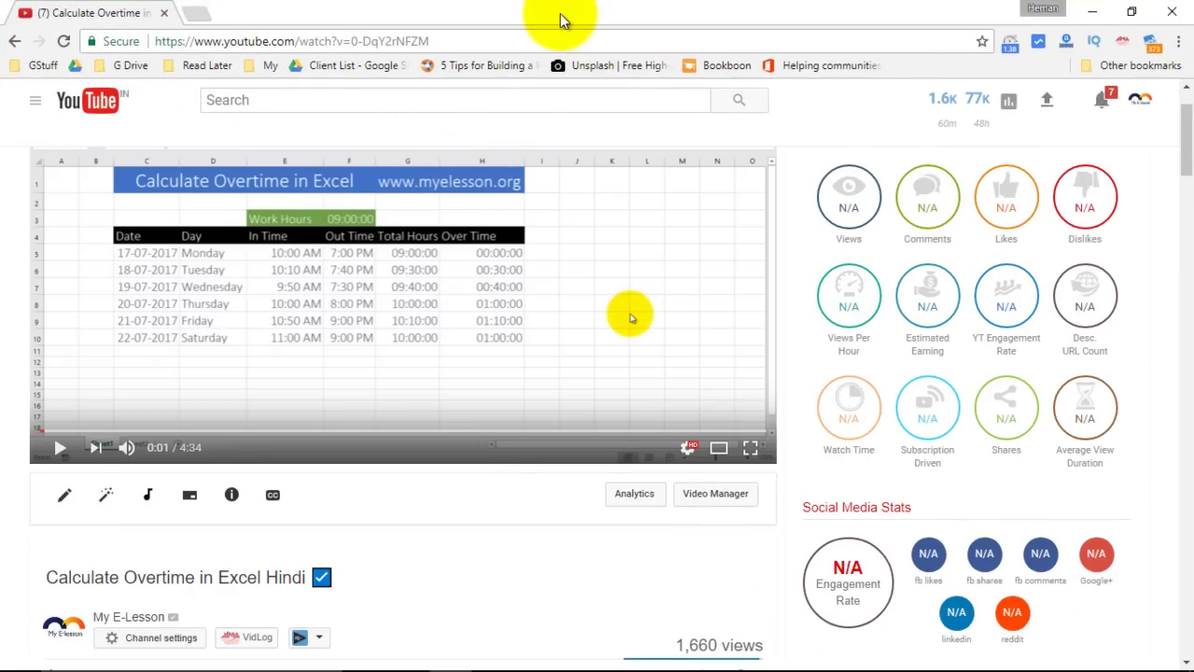
click(1092, 11)
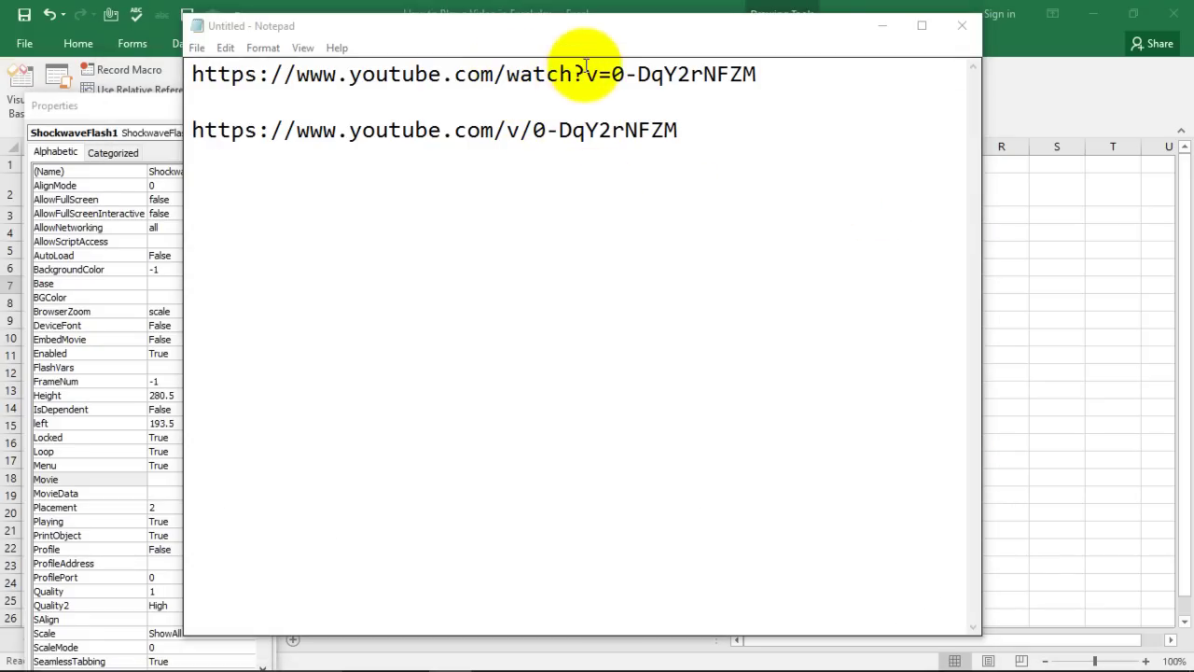
- Inspect the 'watch?v=' part of the first watch link and move to an empty line
drag(507, 75, 572, 74)
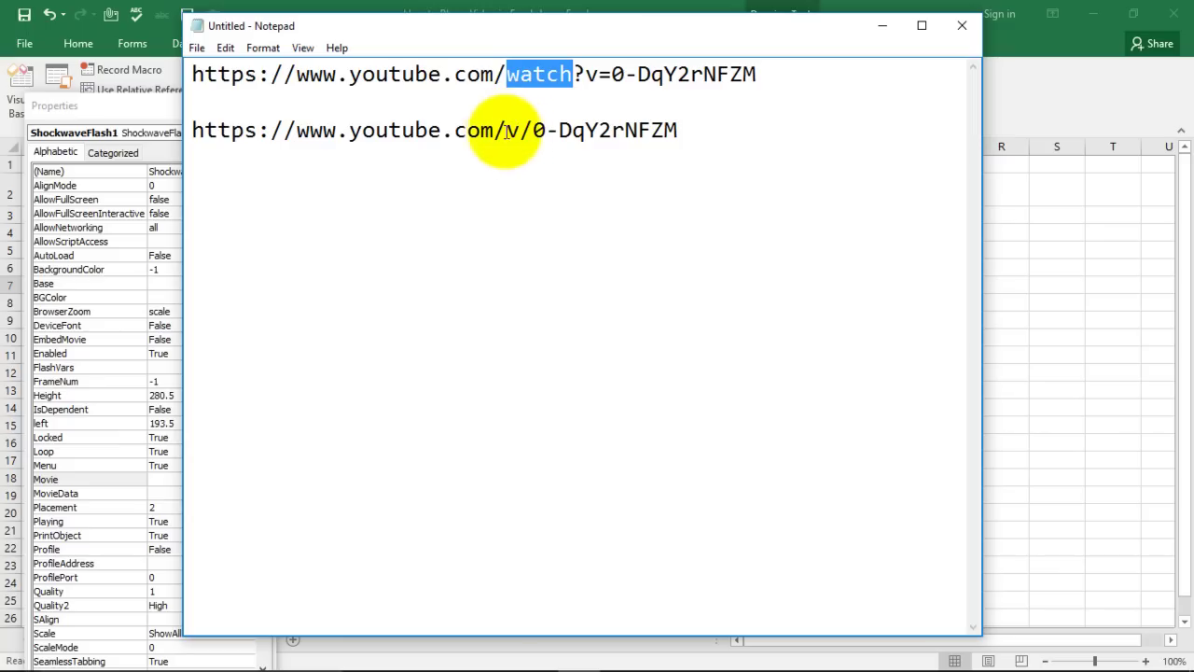
click(584, 74)
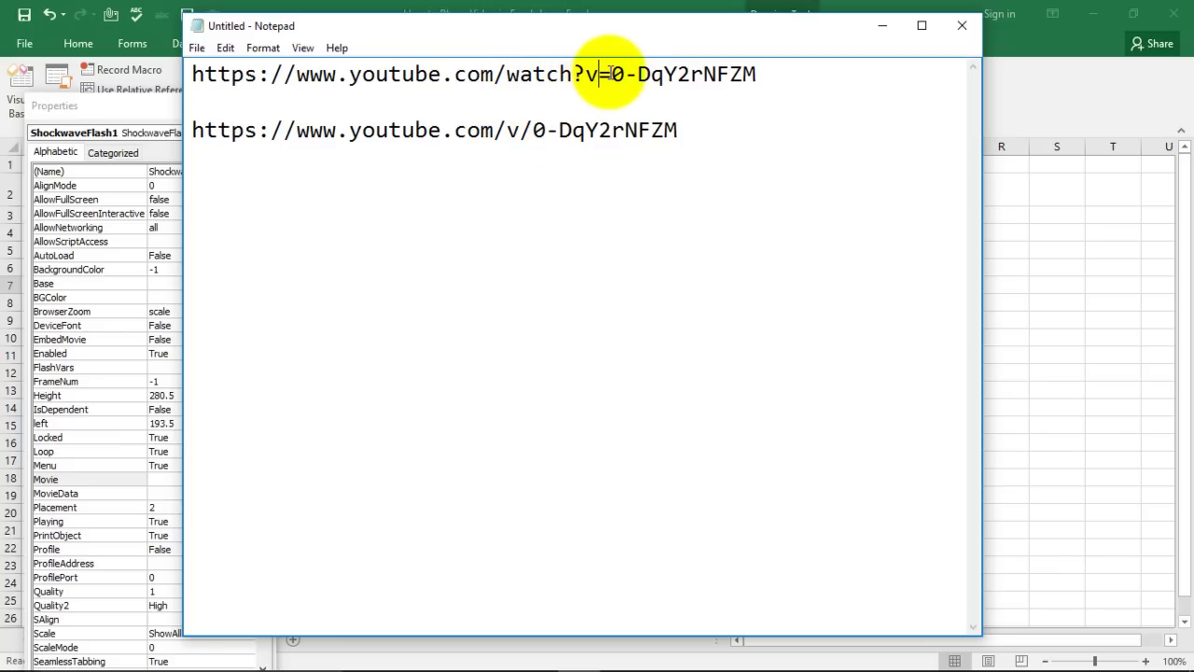
click(599, 75)
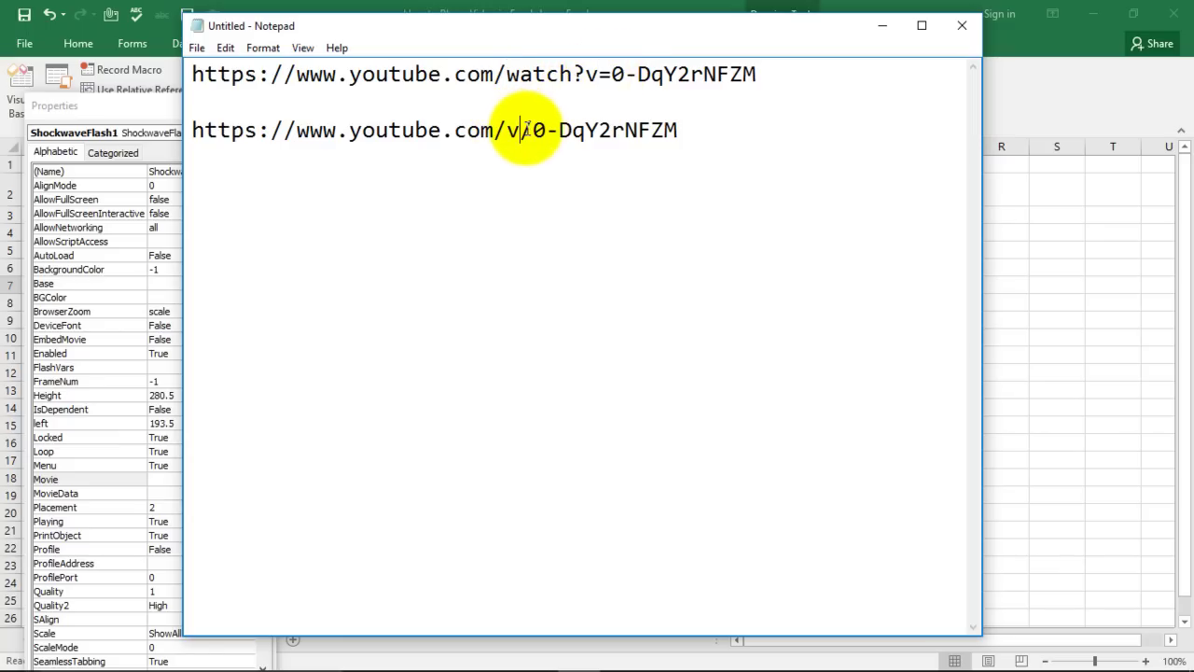
drag(758, 76, 193, 74)
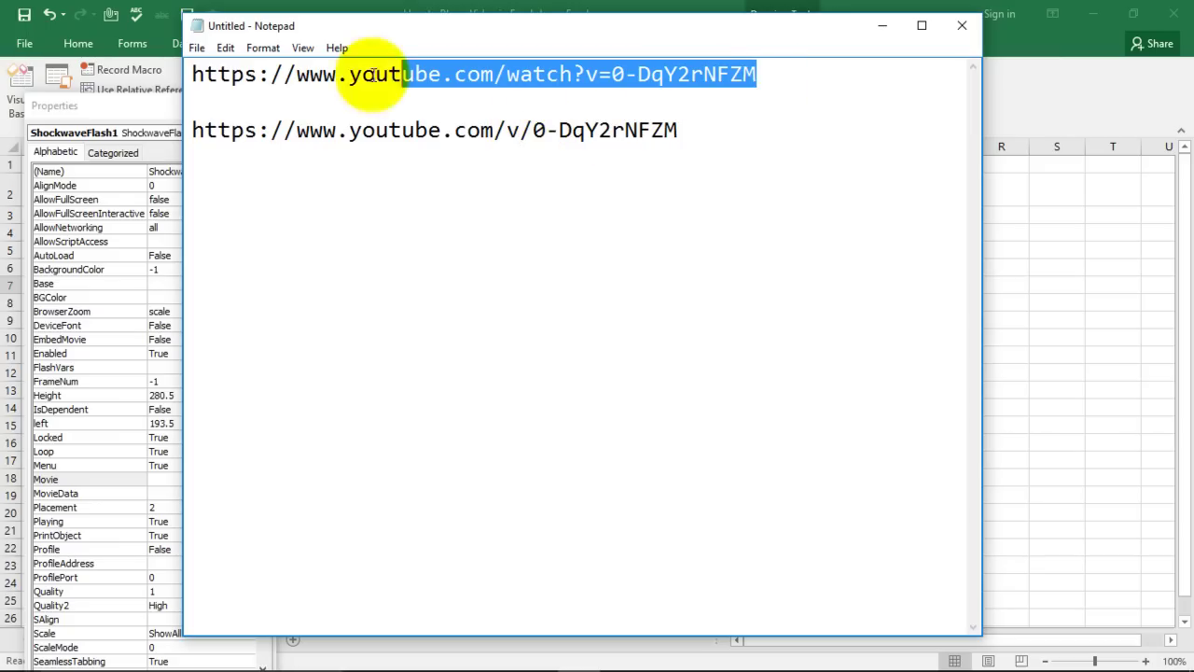
click(208, 187)
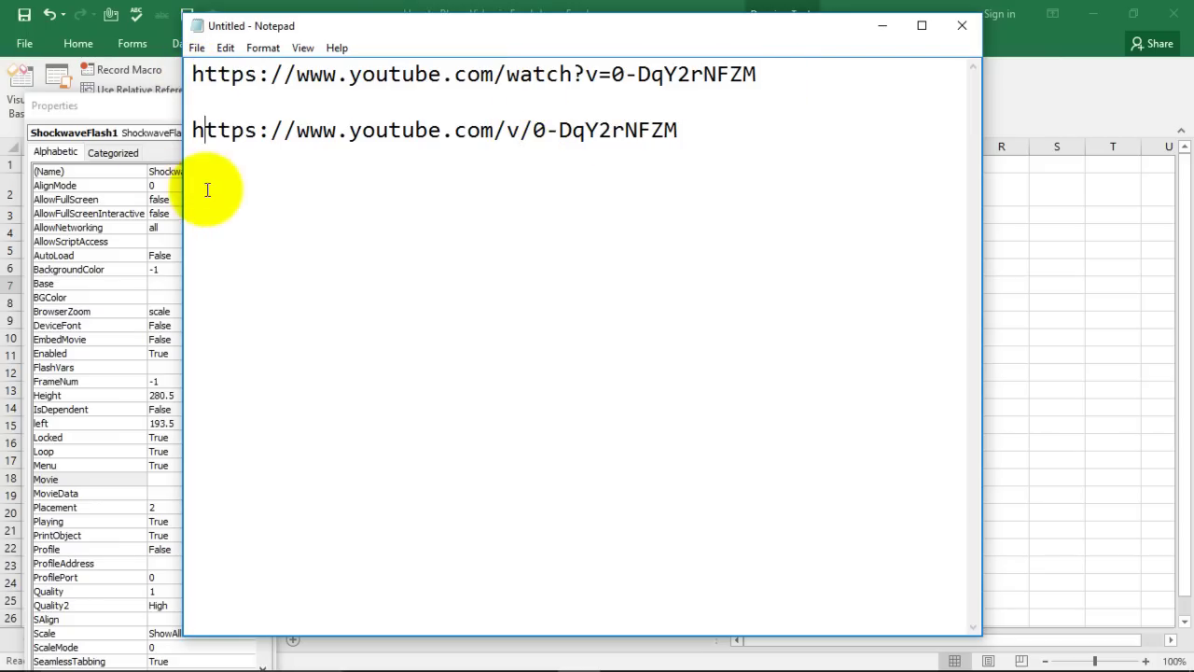
click(688, 137)
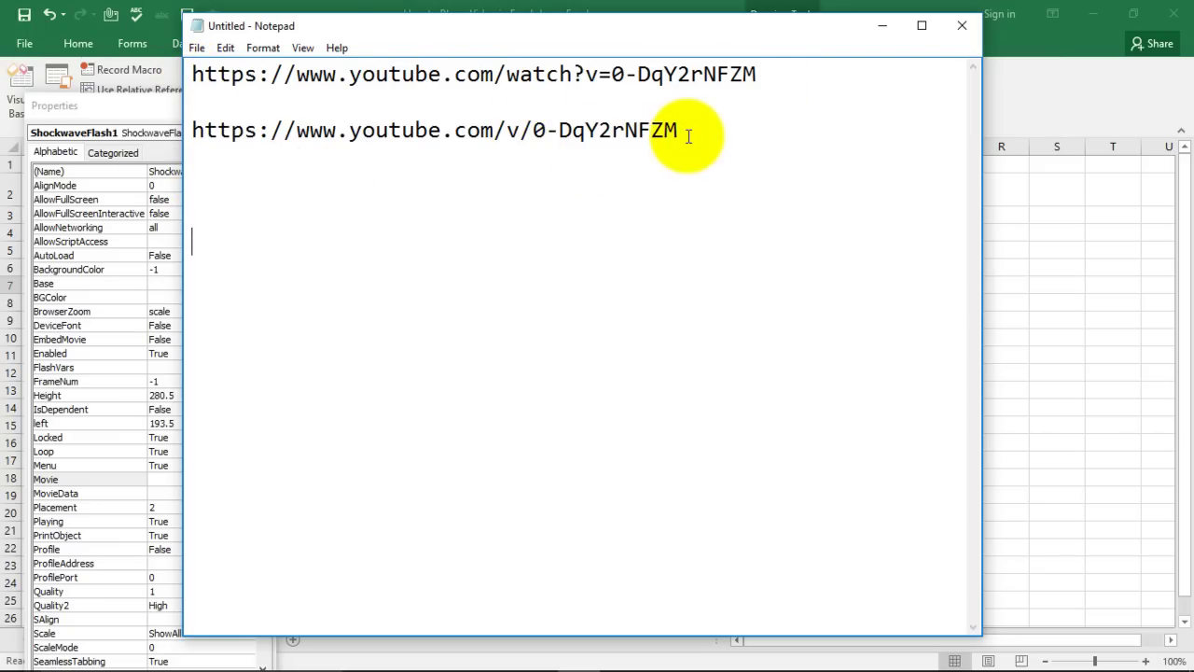
text(https://www.youtube.com/watch?v=0-DqY2rNFZM)
click(610, 243)
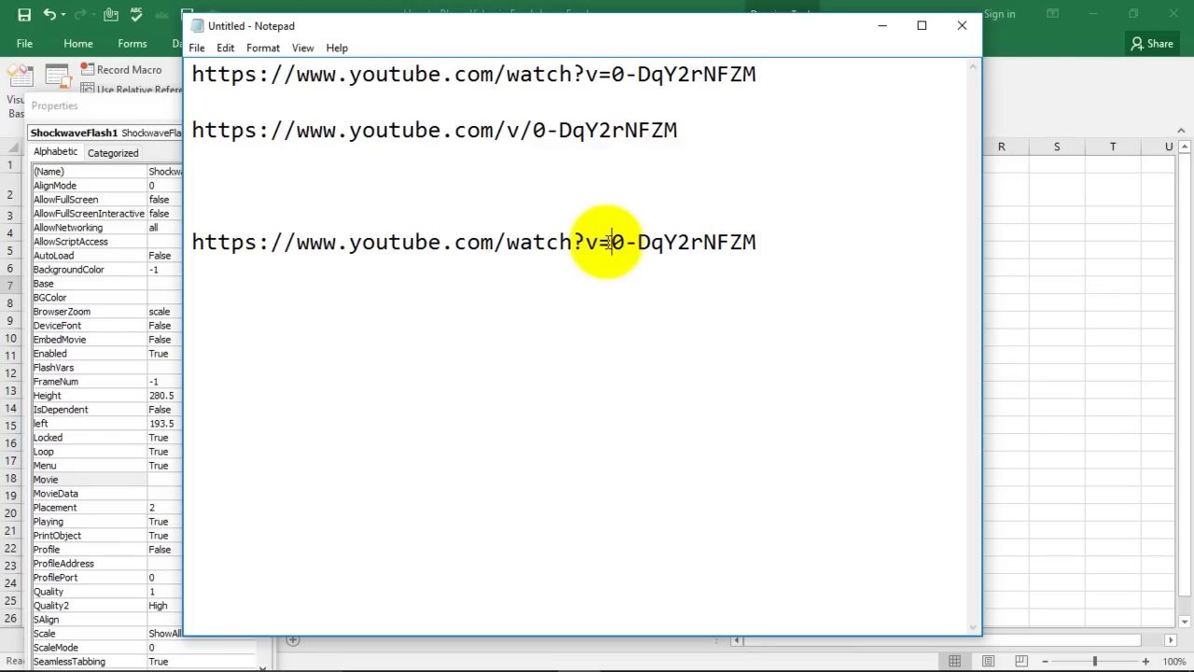
key(BackSpace)
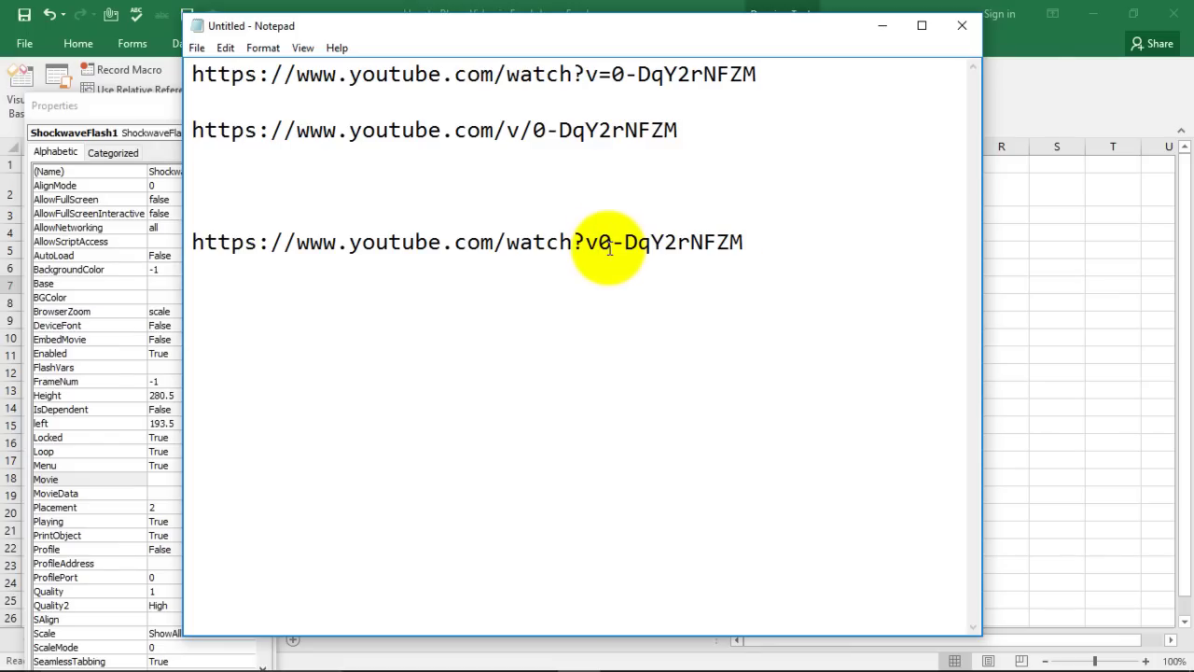
text(/)
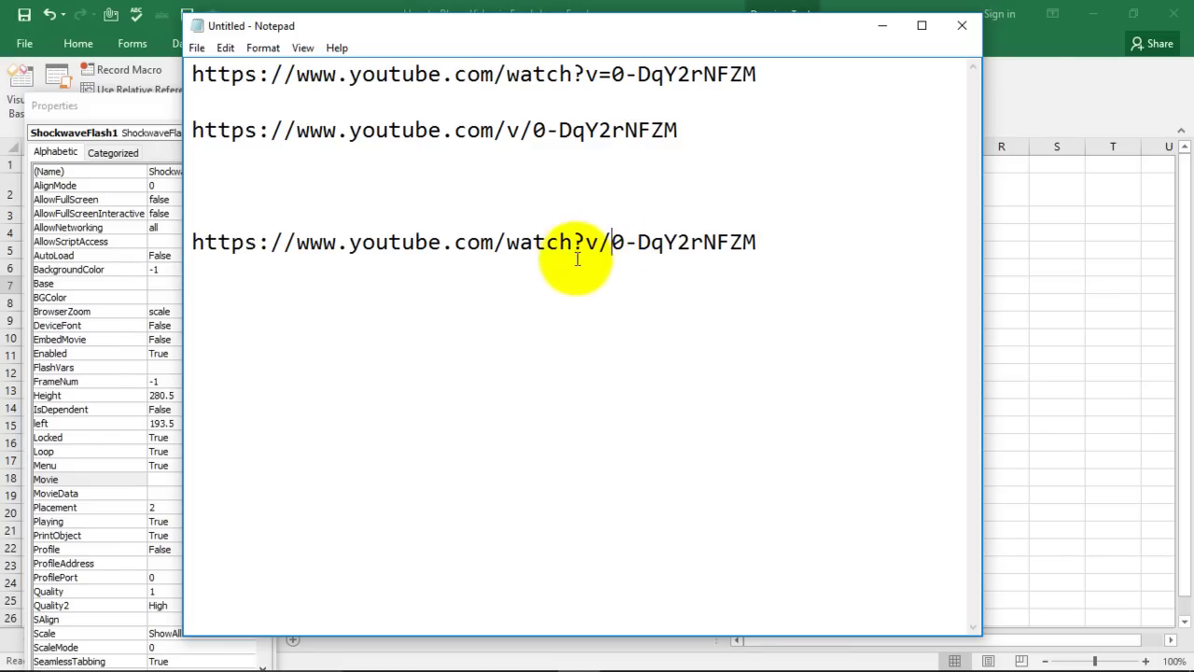
drag(581, 245, 520, 247)
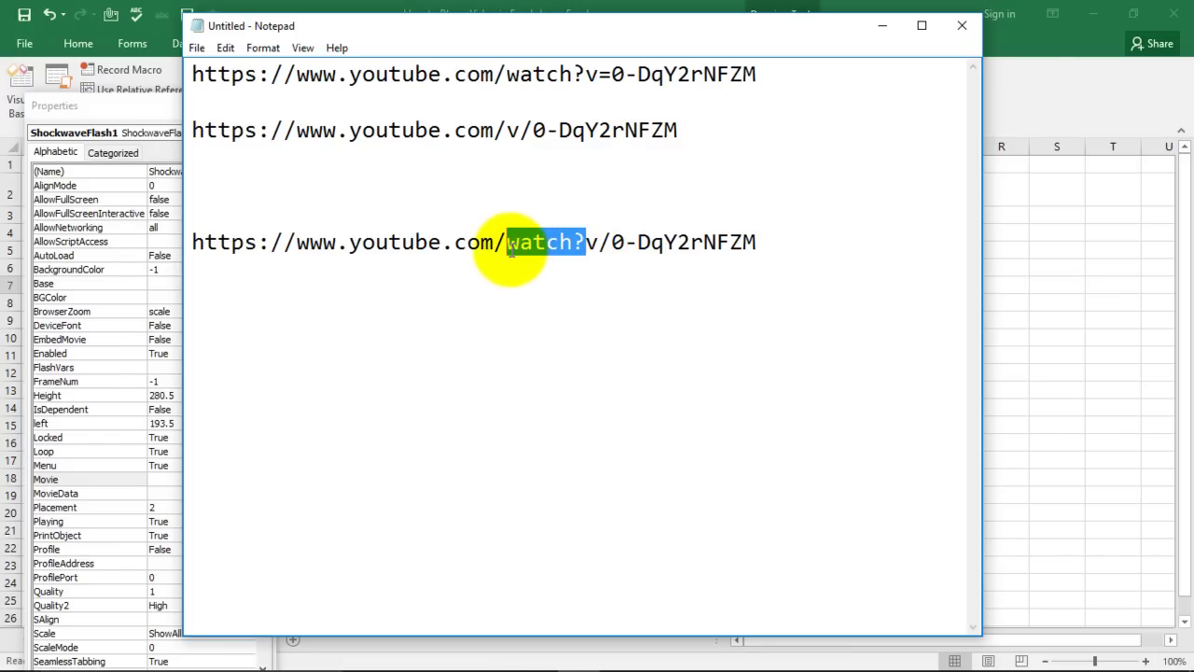
key(Delete)
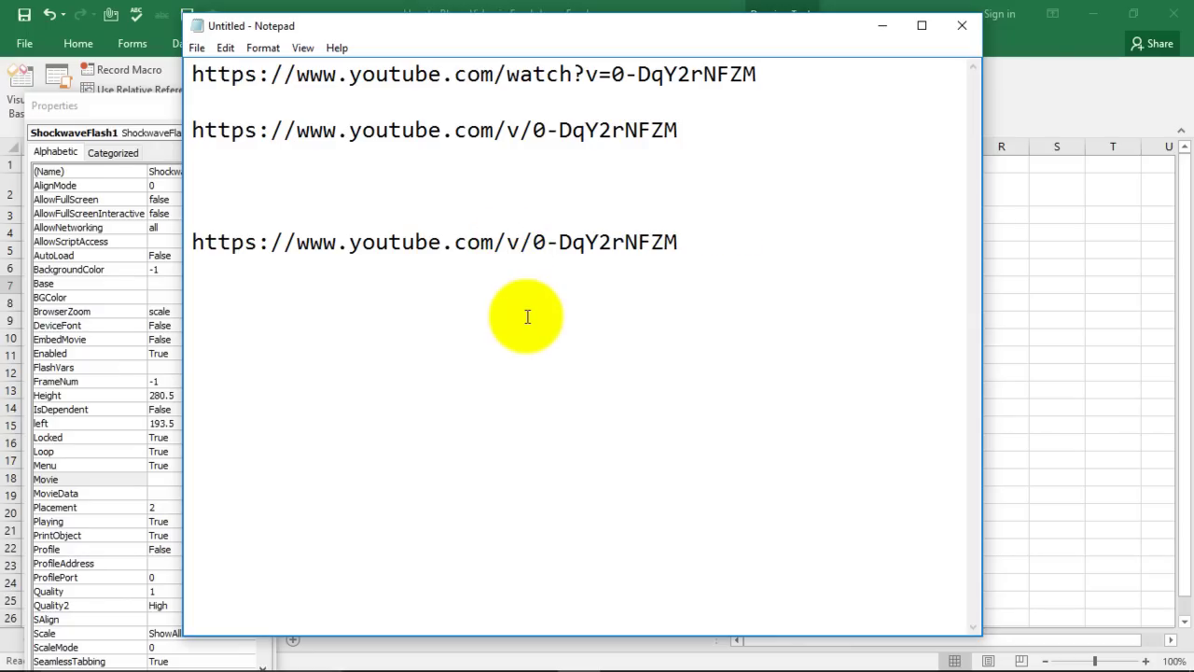
click(598, 297)
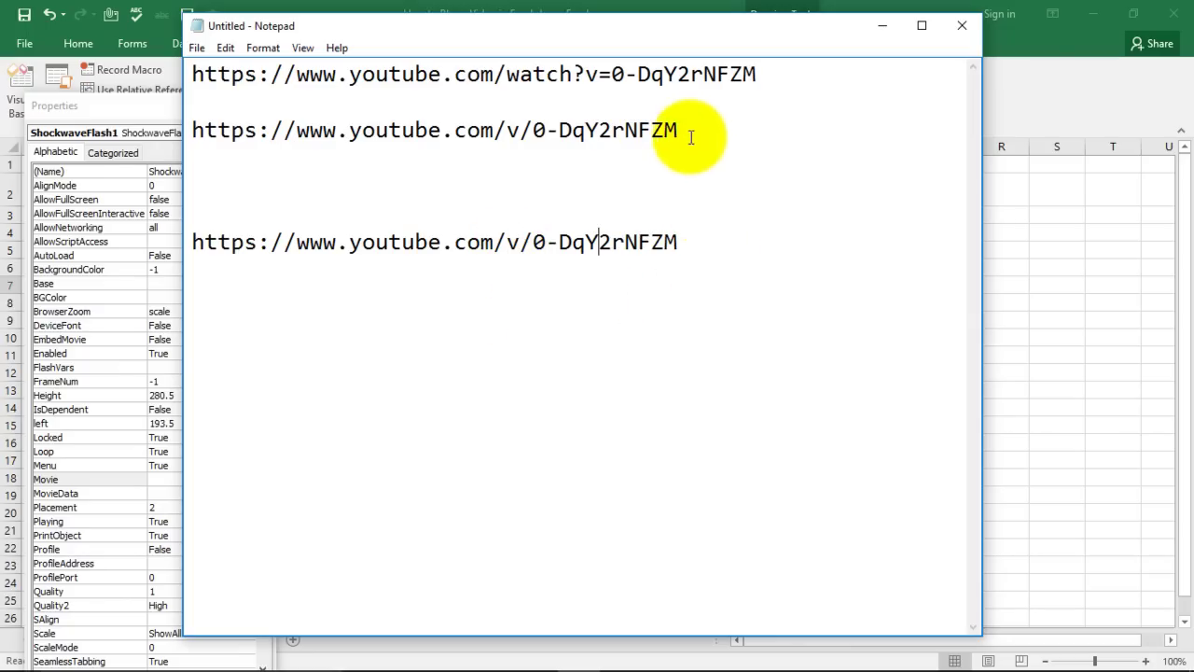
mouse_move(690, 137)
mouse_down()
mouse_move(382, 106)
mouse_move(320, 128)
mouse_up()
drag(707, 271, 434, 222)
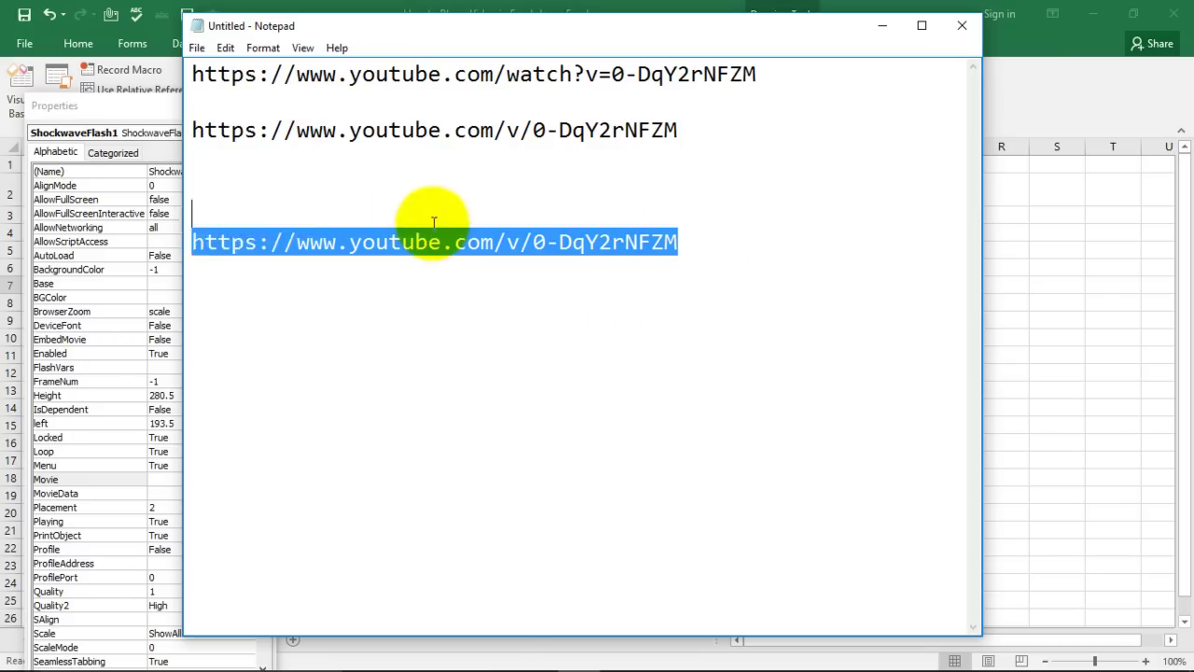
- Paste the YouTube /v/ embed link into the Sheet3 video control's Movie property
click(94, 297)
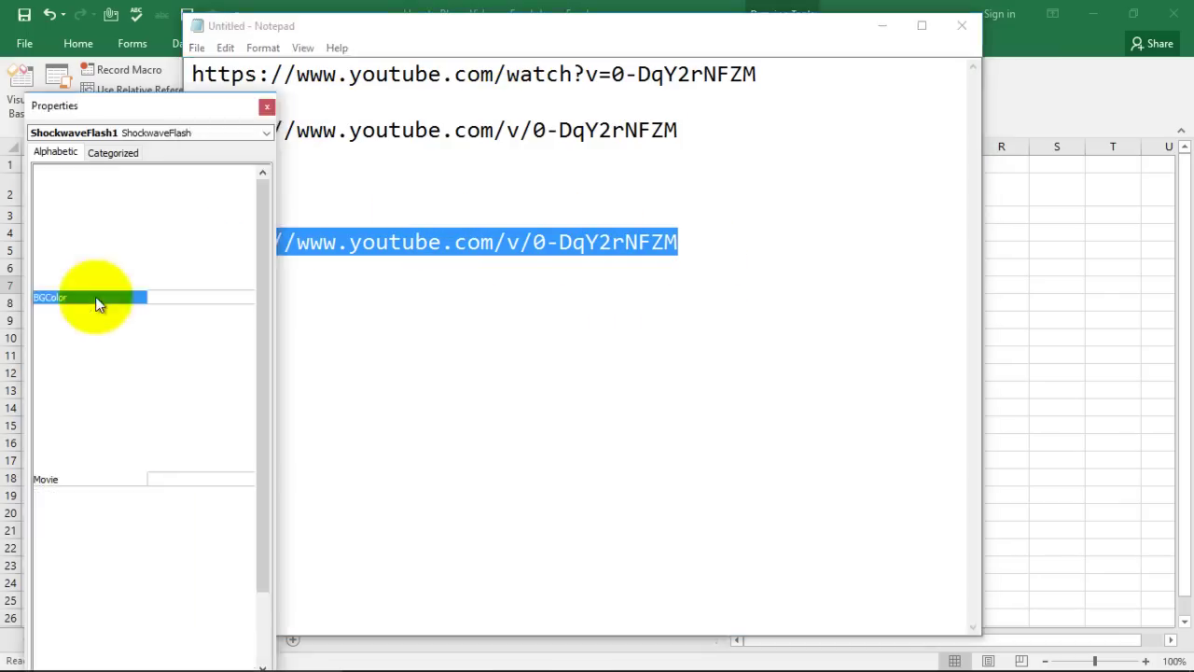
click(159, 479)
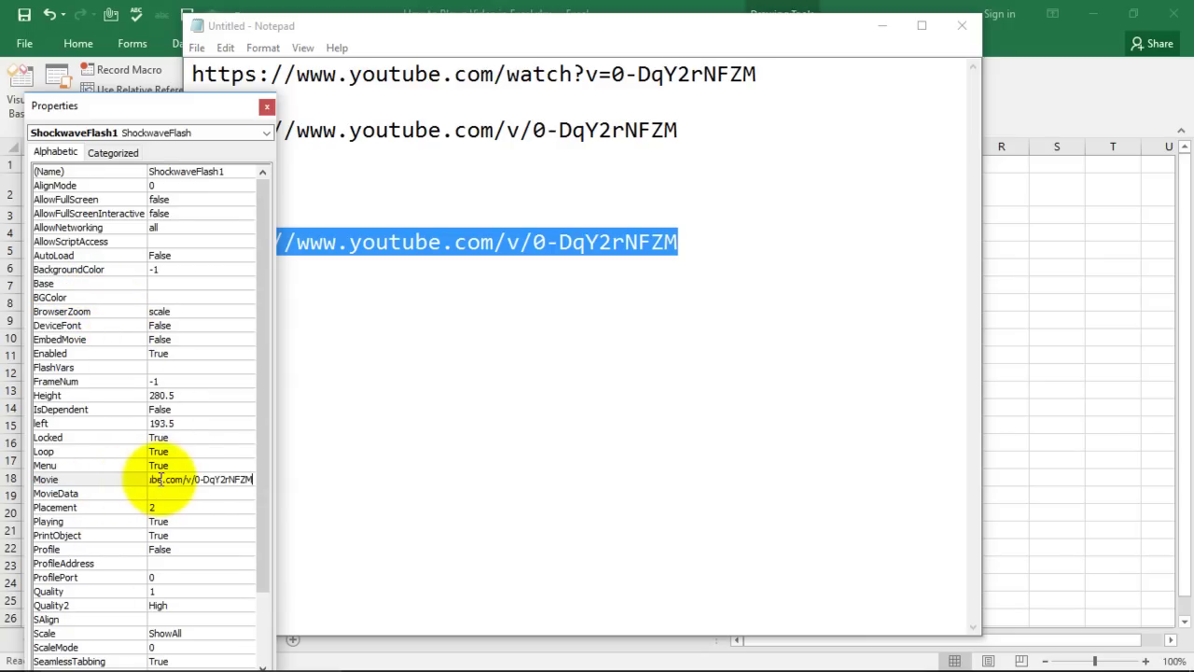
click(267, 106)
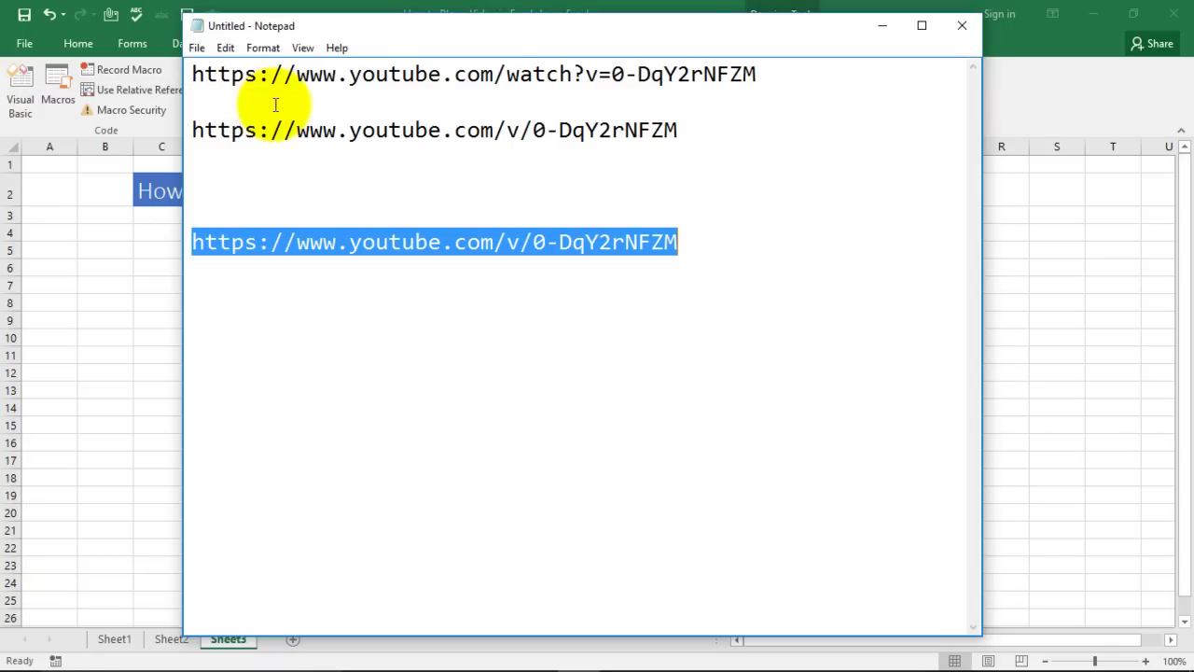
- Minimize Notepad, deselect the video control, and exit Design Mode so the player loads
click(879, 28)
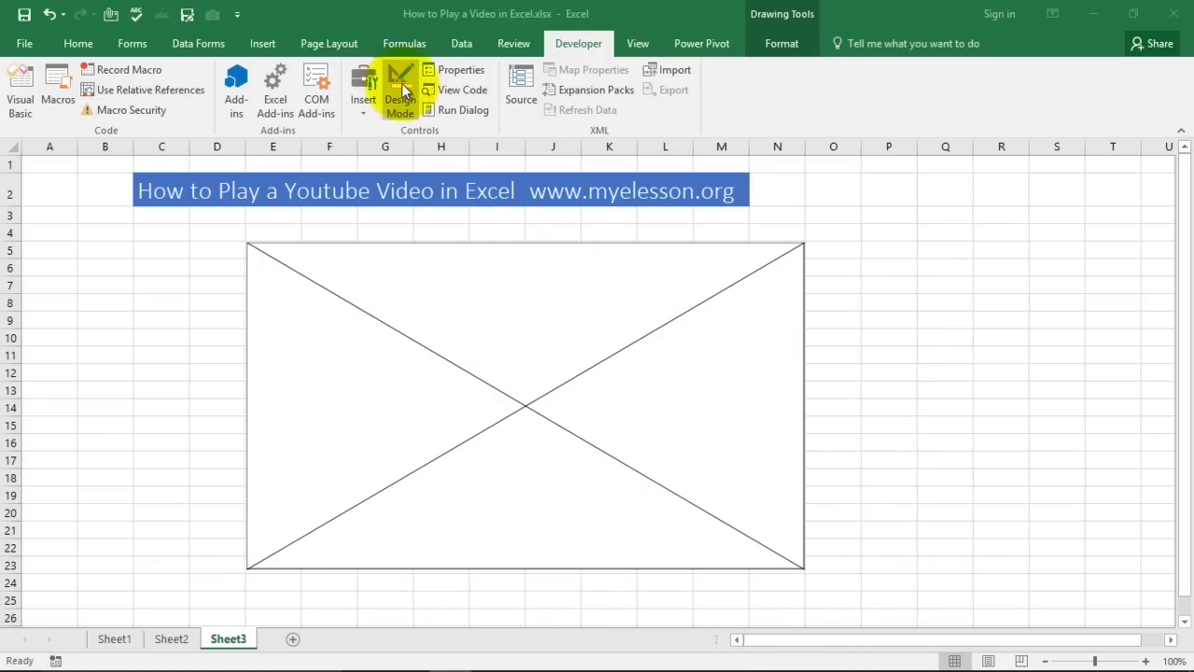
click(403, 88)
click(137, 341)
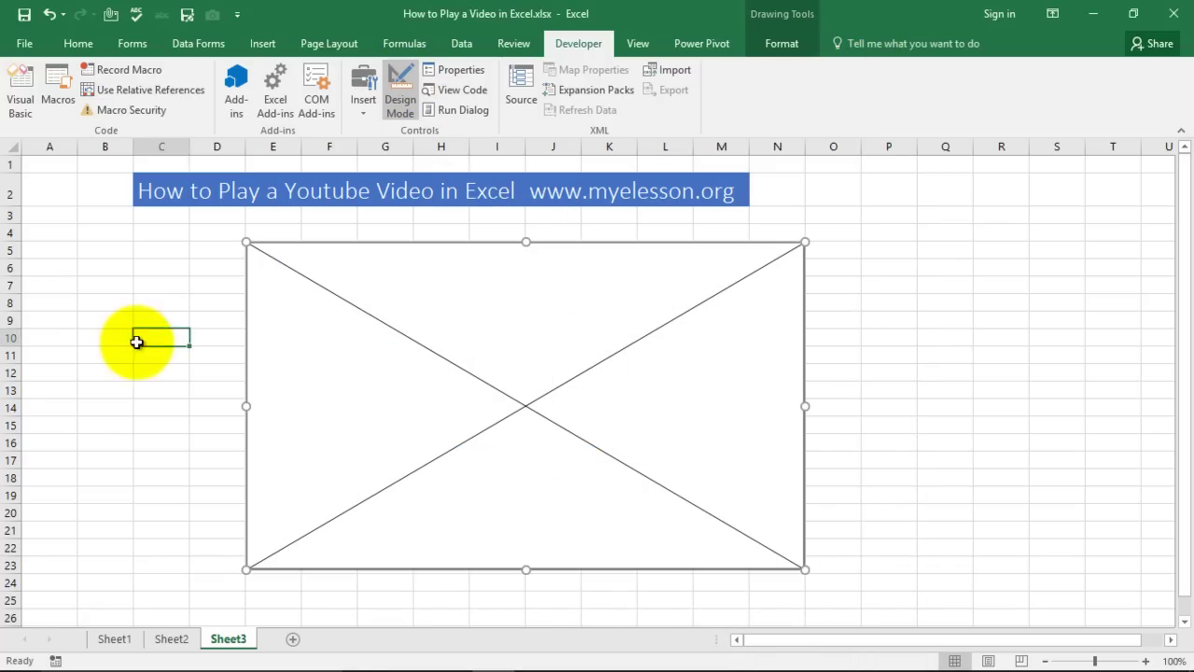
click(399, 86)
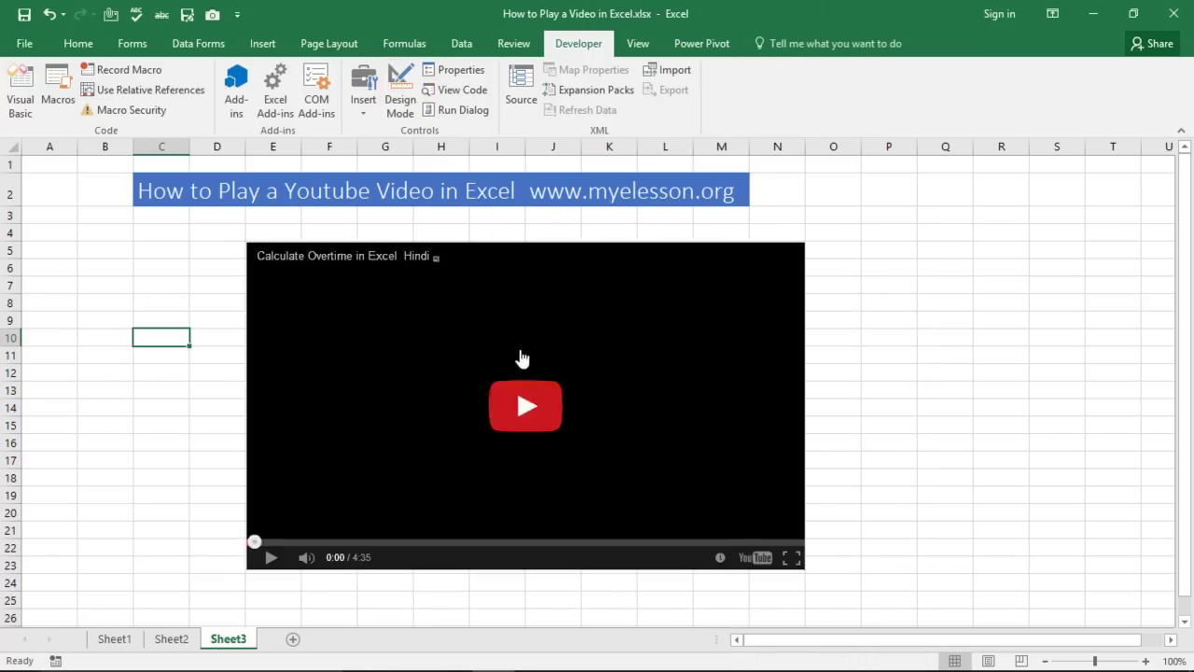
- Play the embedded 'Calculate Overtime in Excel Hindi' video on Sheet3
click(526, 411)
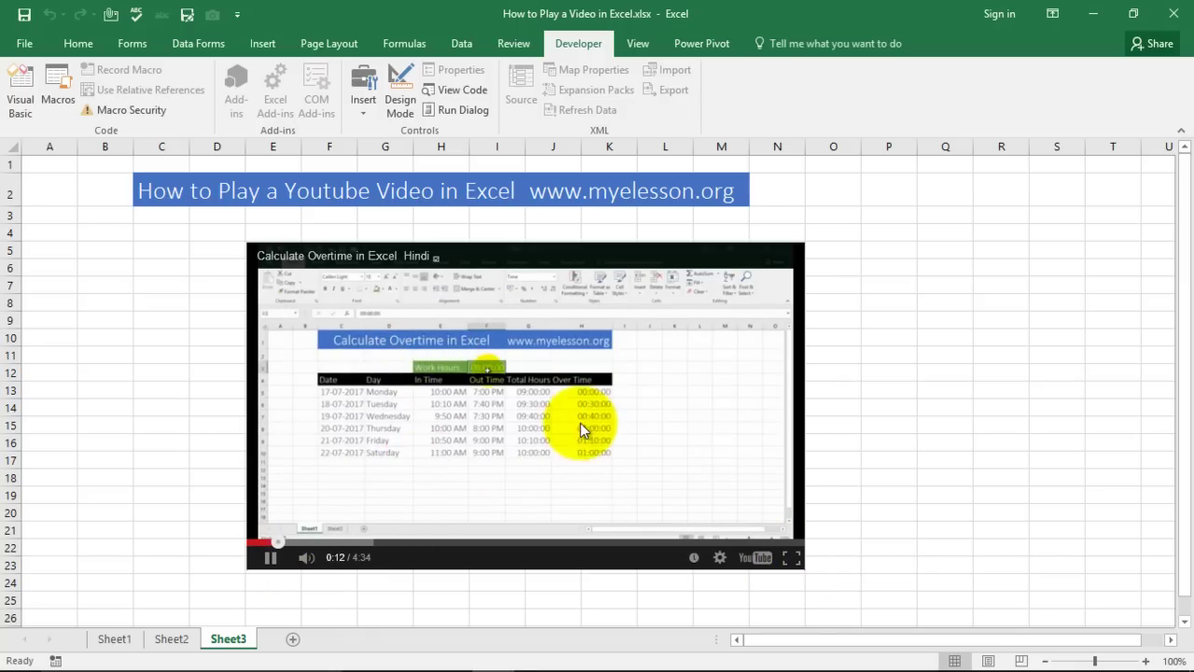
- Enter Design Mode on Sheet2, view Sheet3's player with Design Mode off, then return to Sheet2
click(171, 639)
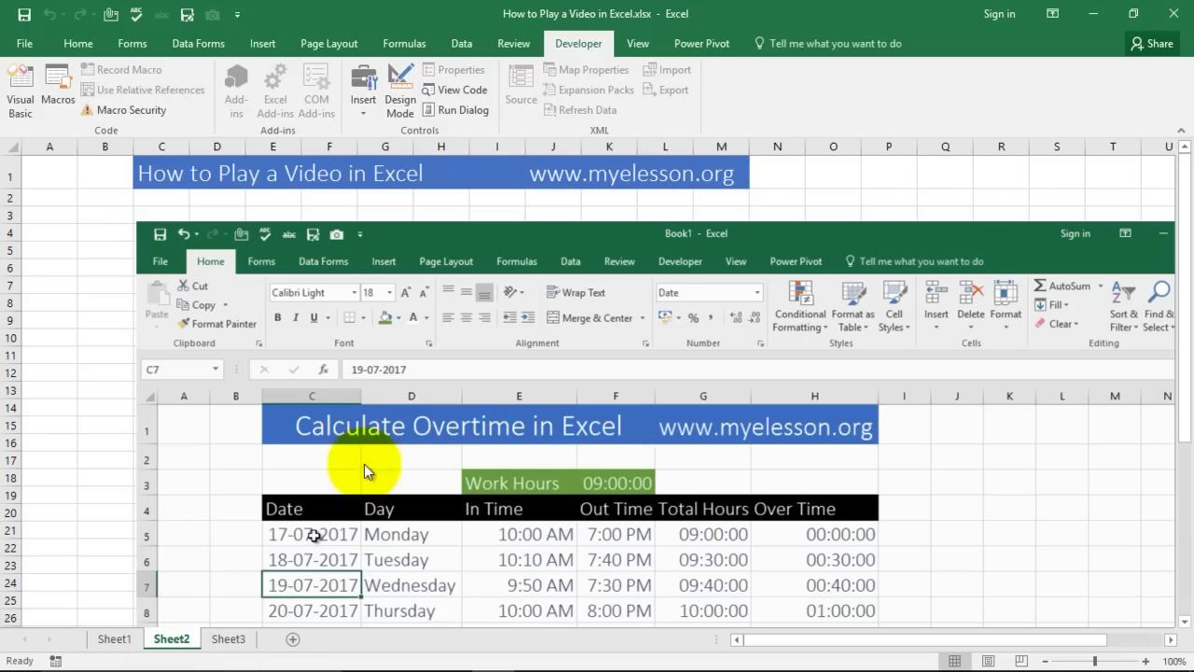
click(401, 83)
click(453, 262)
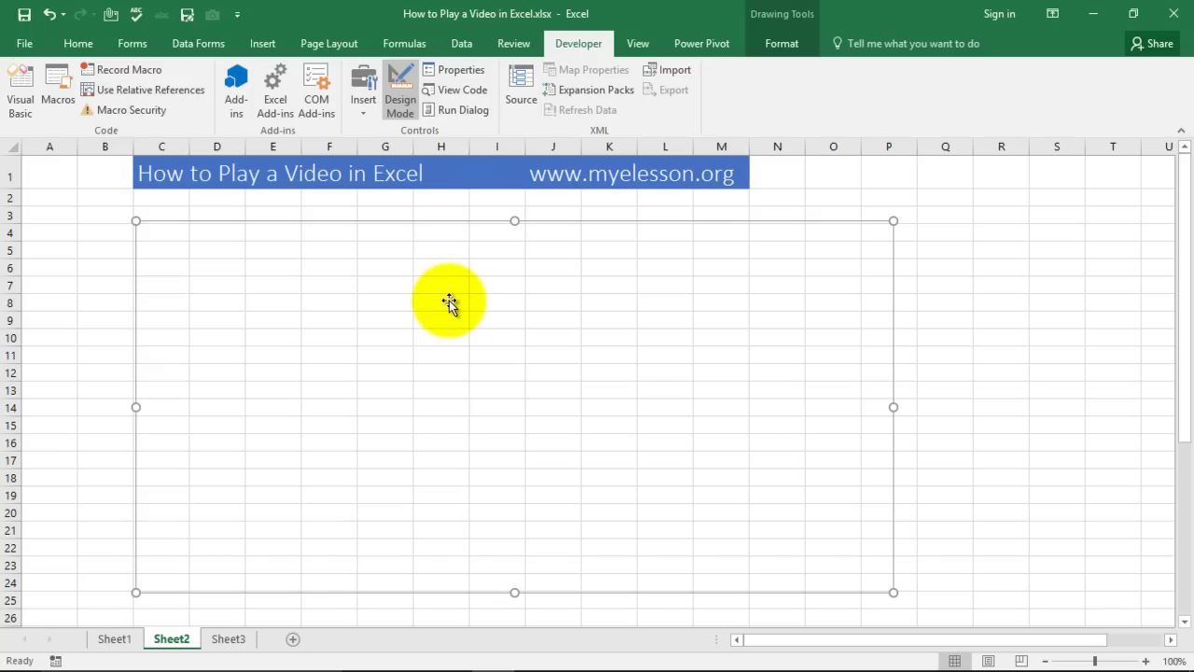
click(228, 638)
click(438, 396)
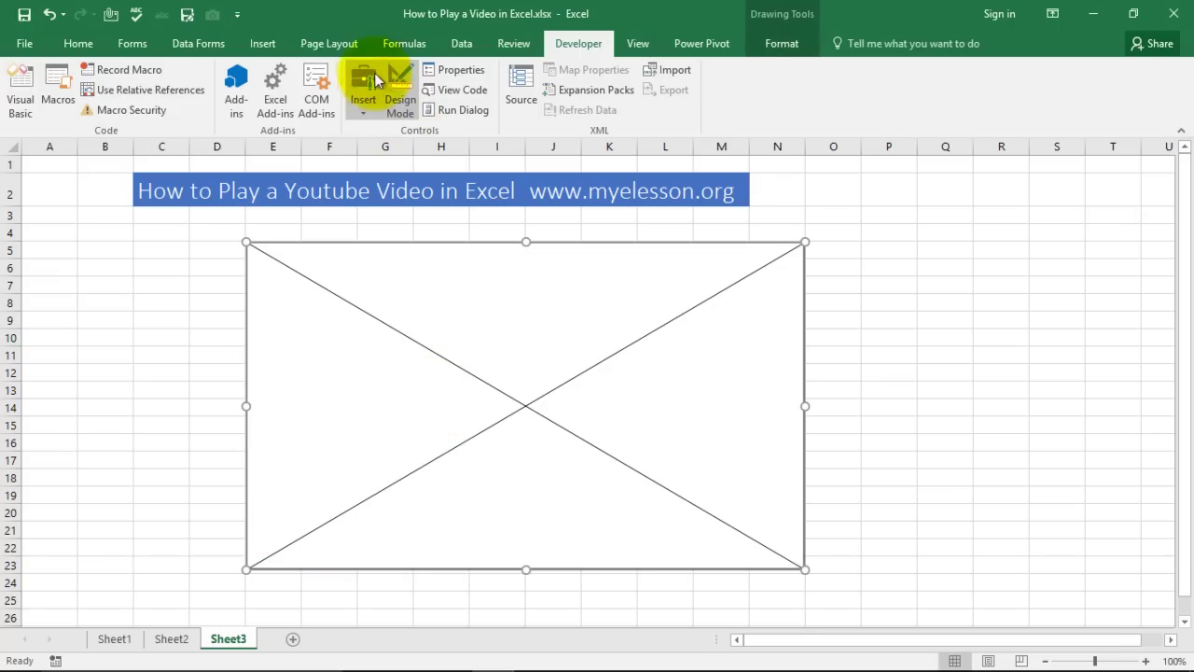
click(402, 81)
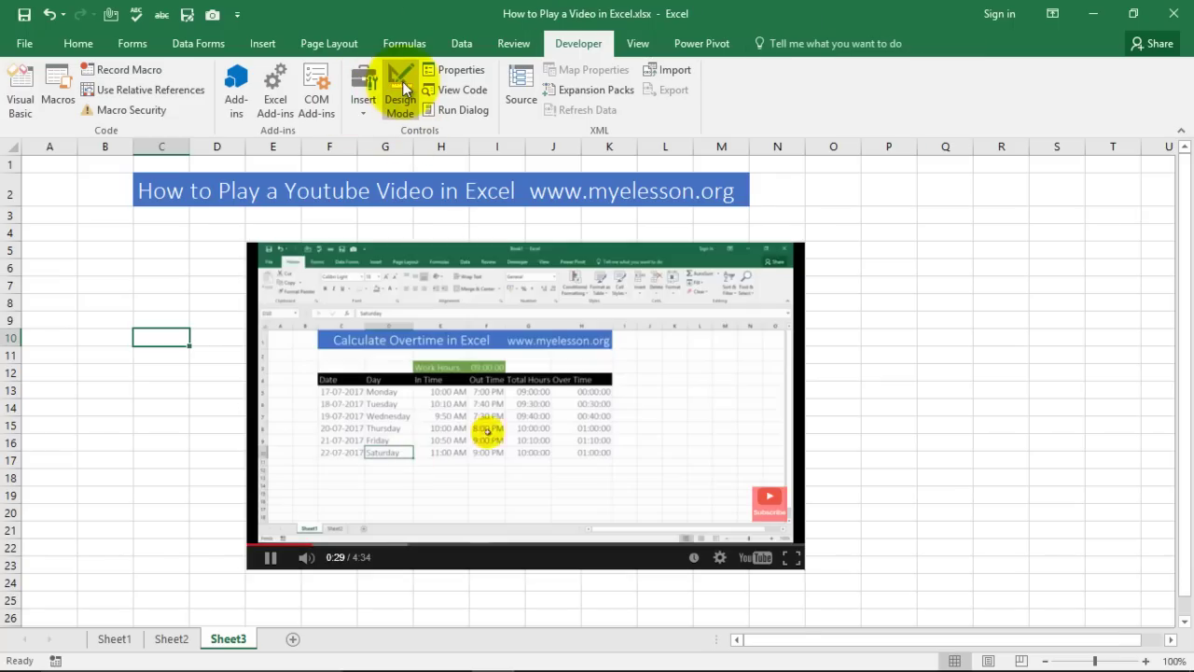
click(171, 638)
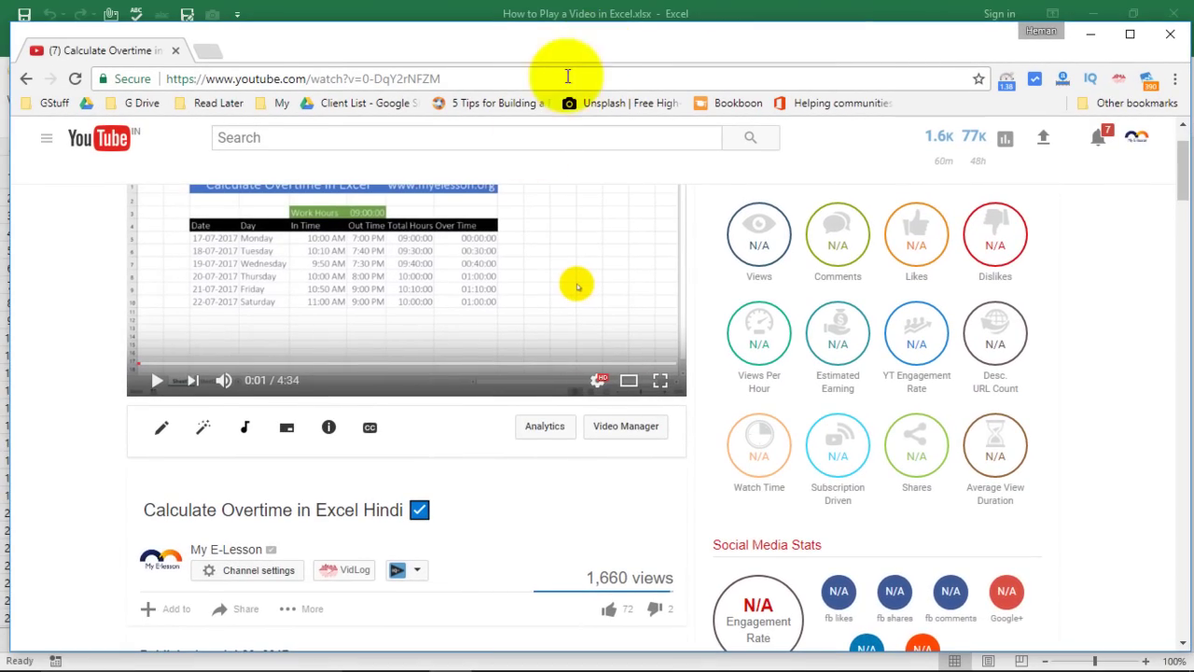
- Maximize Chrome and scroll through the overtime video's watch page and its 17 comments
double_click(593, 48)
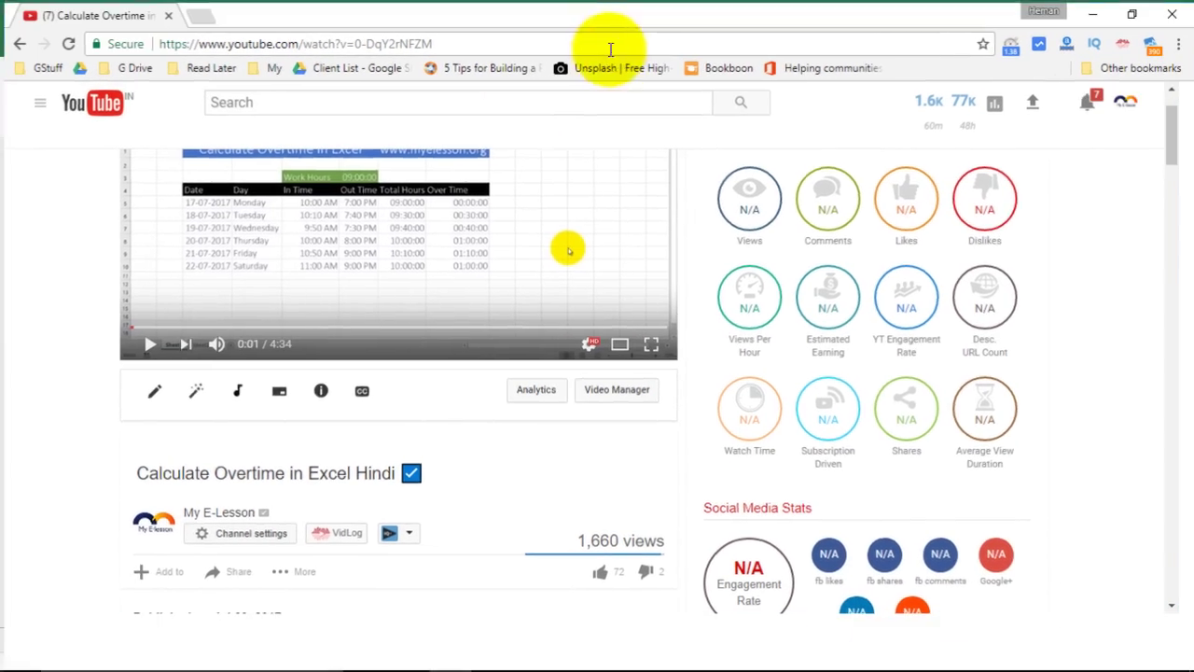
scroll(373, 406, down, 5)
scroll(385, 407, down, 2)
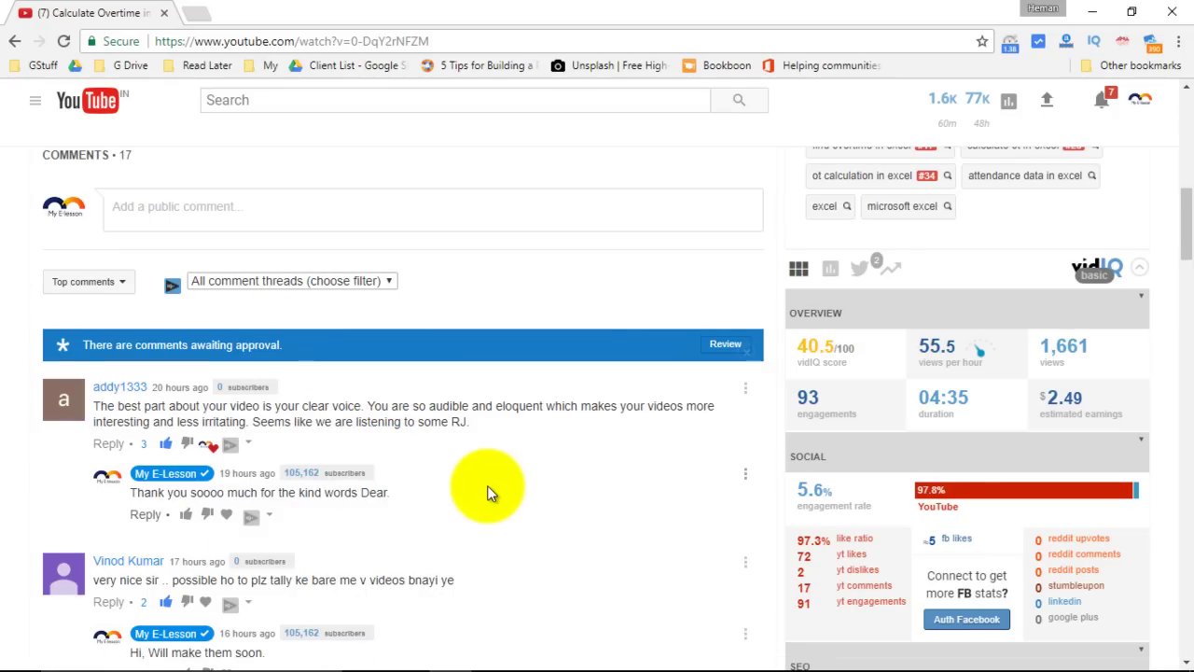
scroll(486, 492, up, 3)
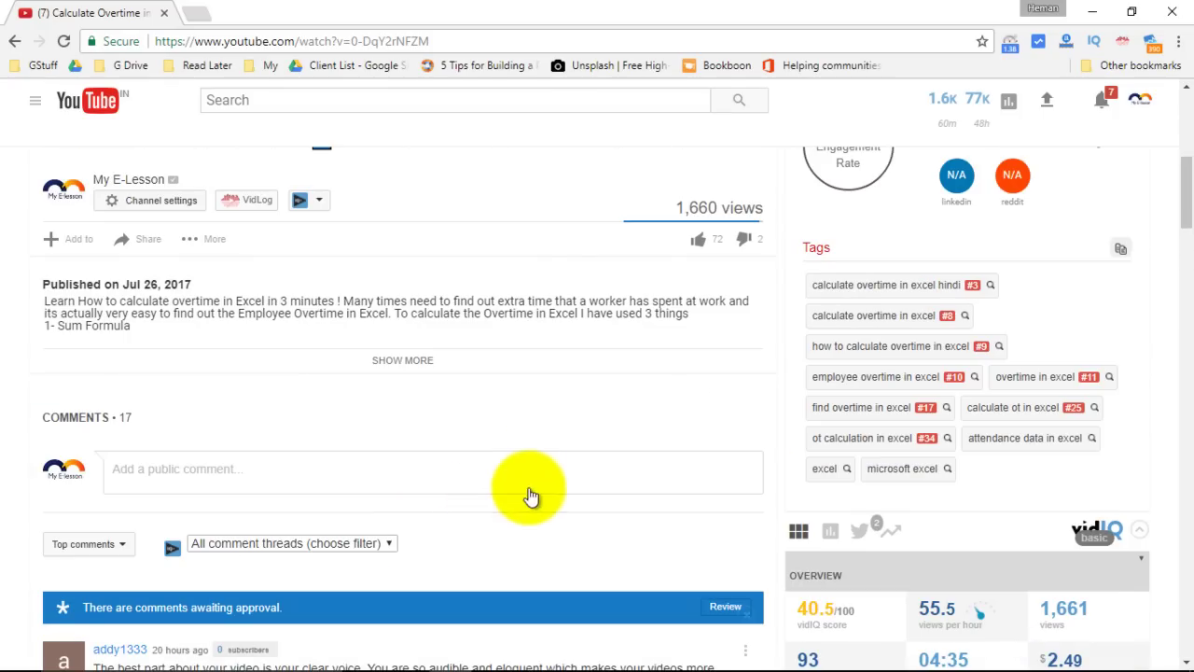
scroll(563, 566, up, 1)
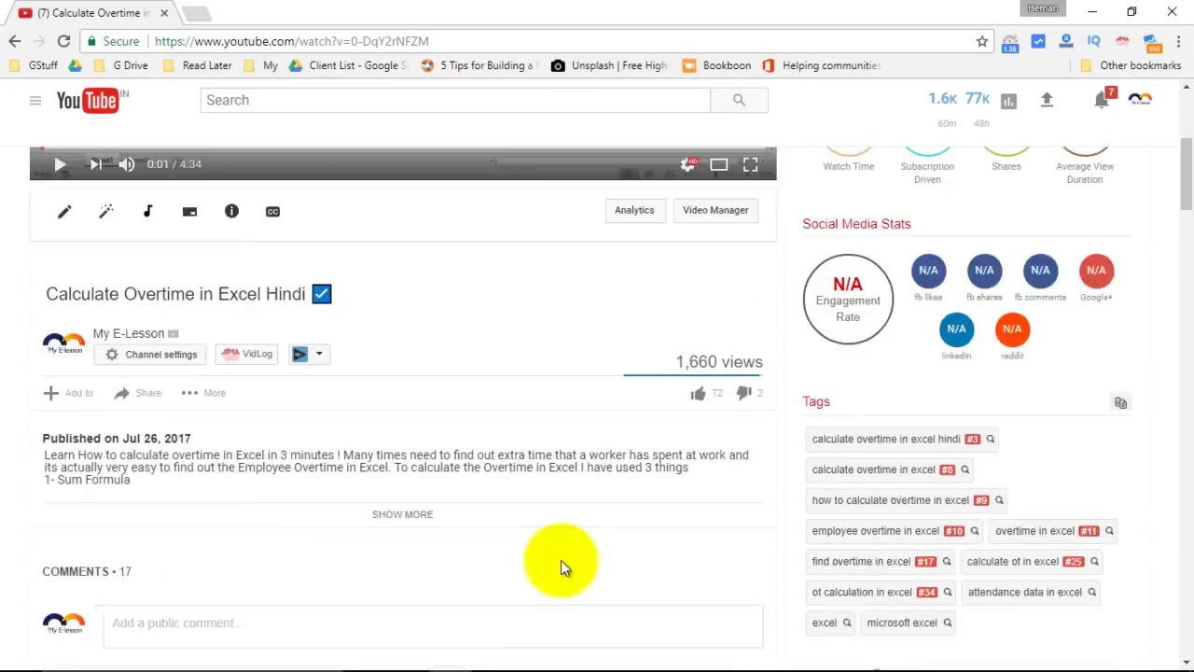
scroll(373, 550, up, 2)
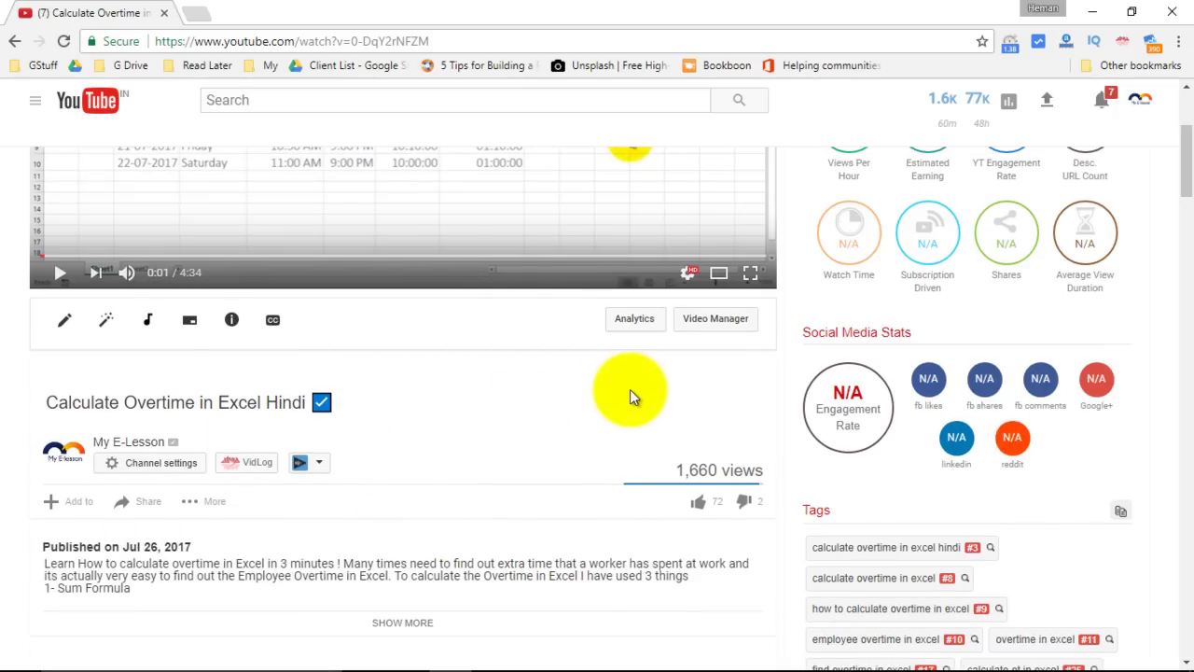
scroll(587, 453, up, 2)
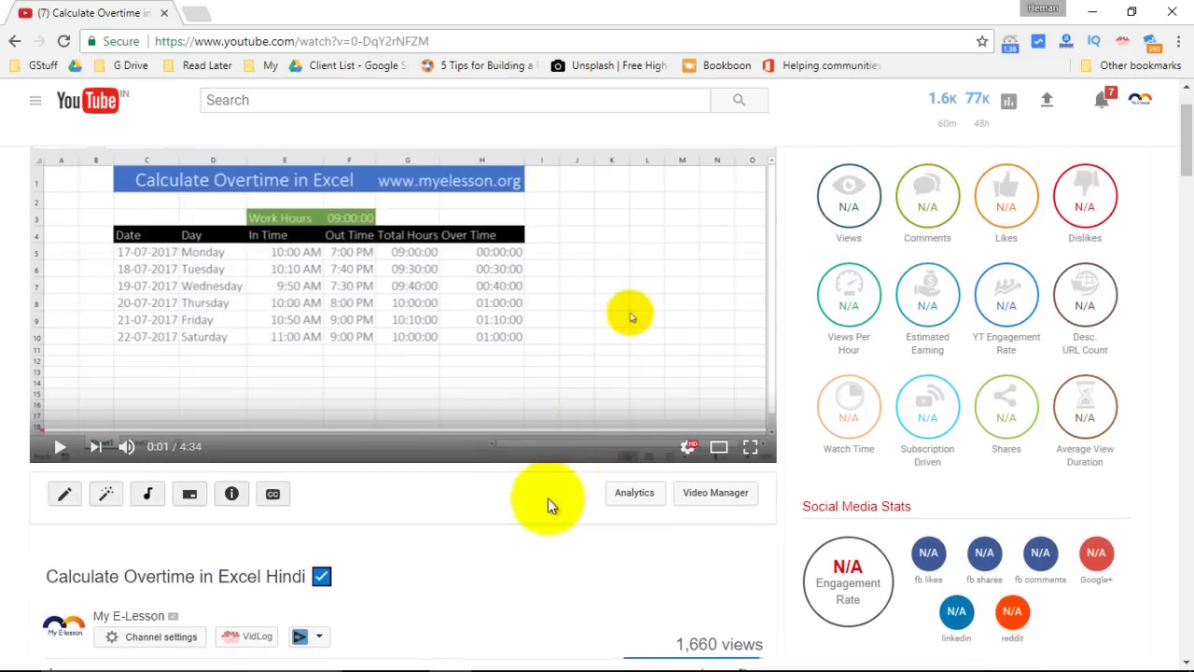
scroll(539, 494, down, 3)
scroll(535, 480, down, 2)
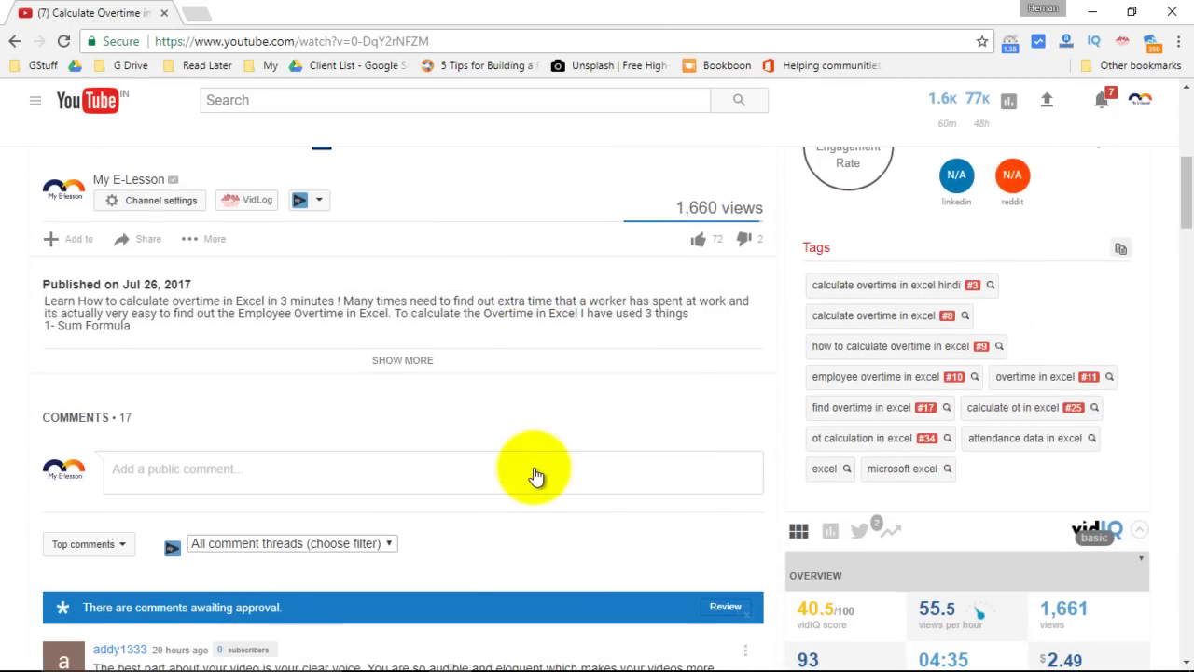
scroll(551, 416, up, 3)
scroll(541, 426, up, 2)
scroll(527, 532, up, 1)
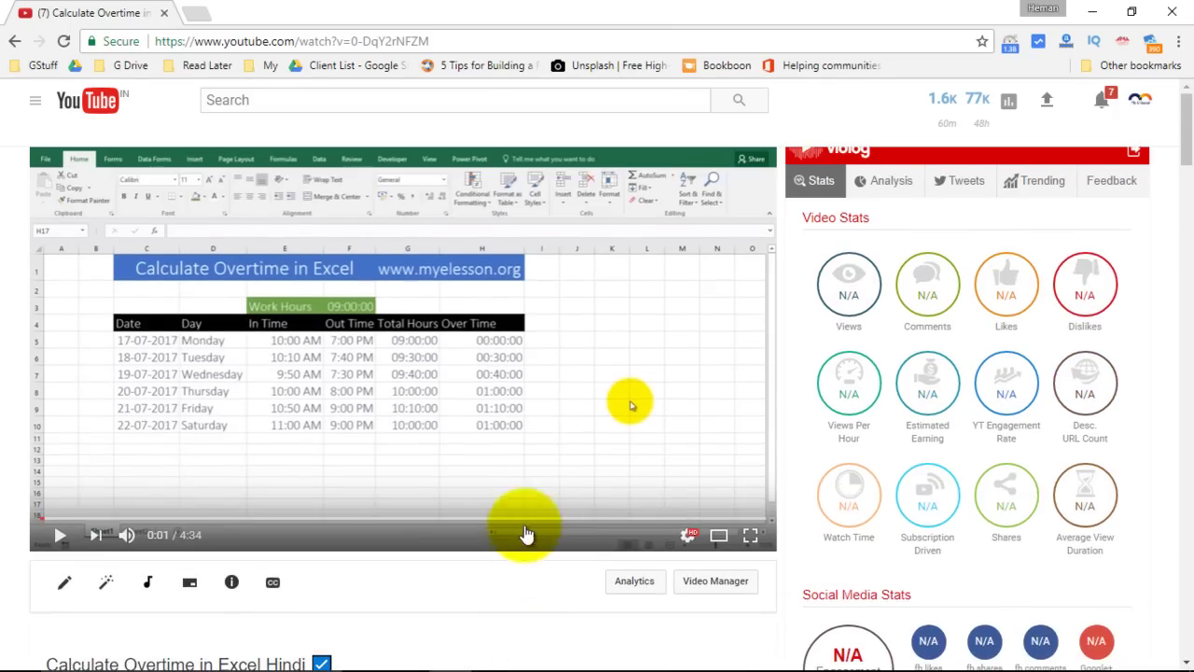